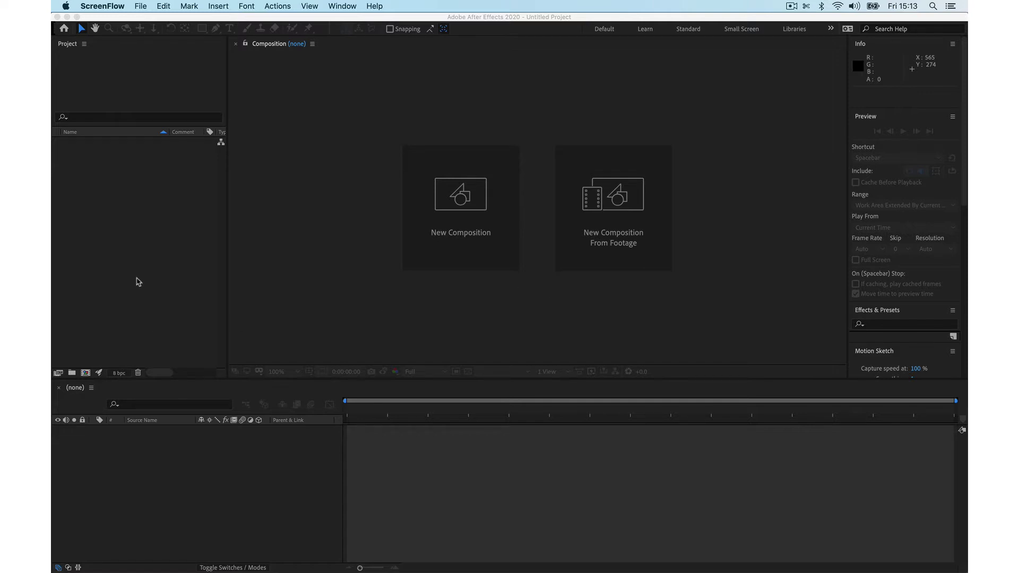
Step: Bring the After Effects window with the empty untitled project to the front
left_click(141, 274)
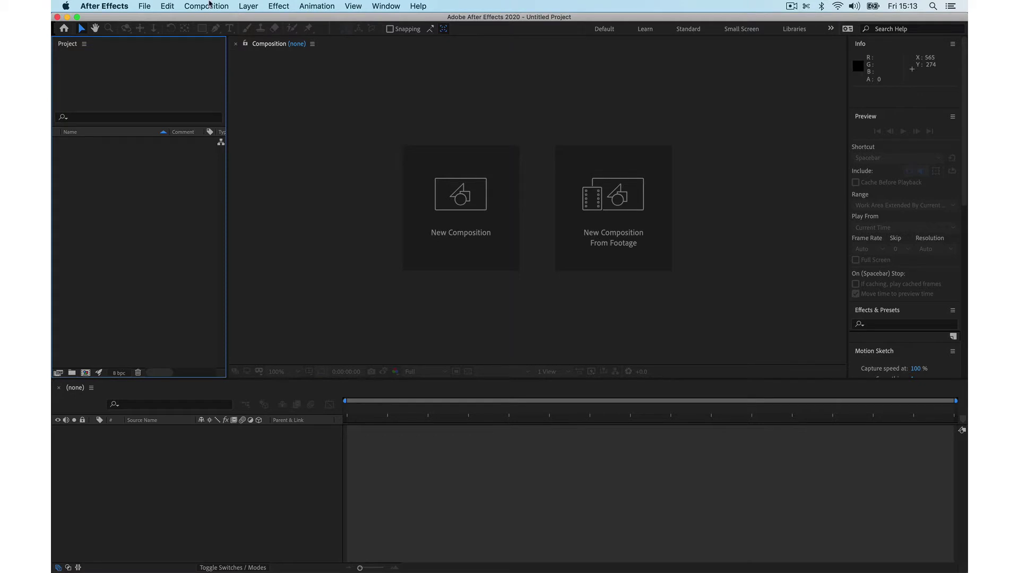
Step: Import the Outer red Circle layer of Iceni Logo.ai as 473 x 473 footage
left_click(145, 6)
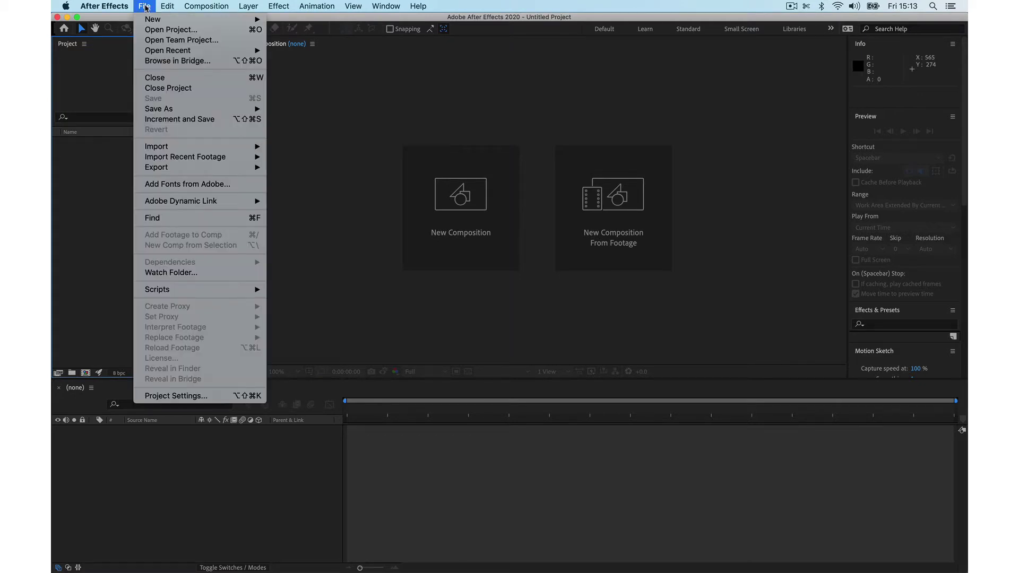
mouse_move(171, 146)
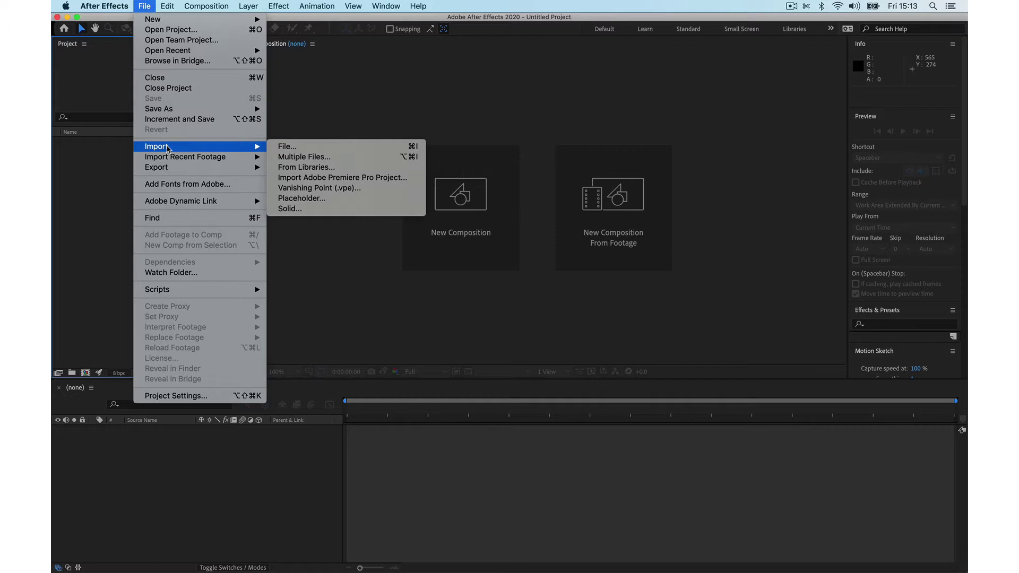
left_click(287, 147)
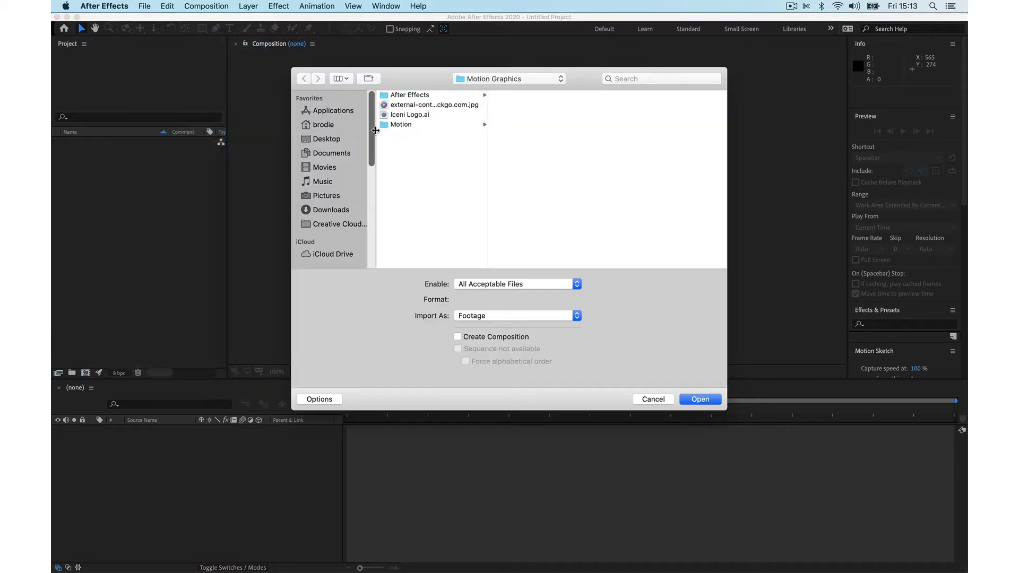
left_click(425, 114)
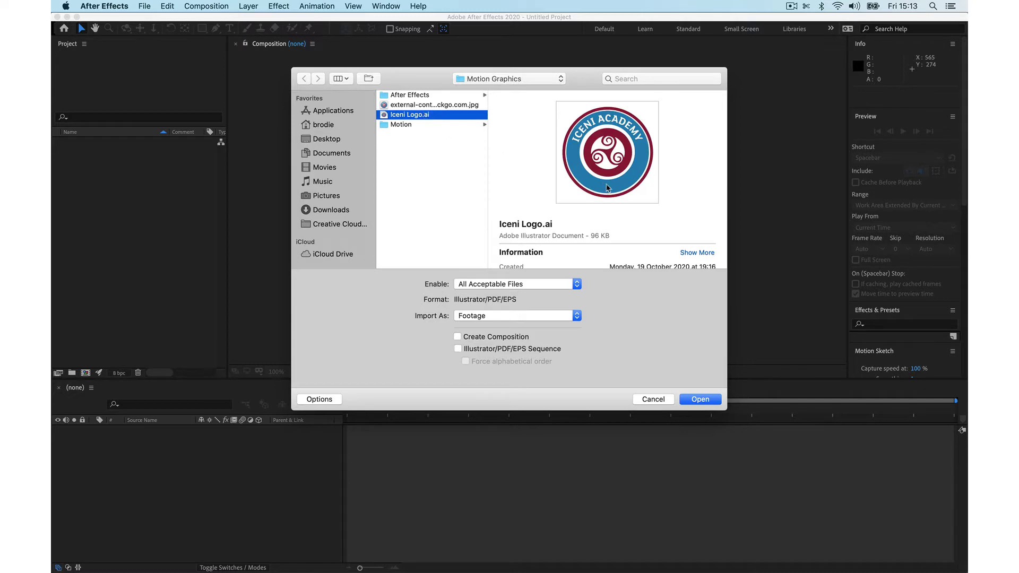
left_click(707, 399)
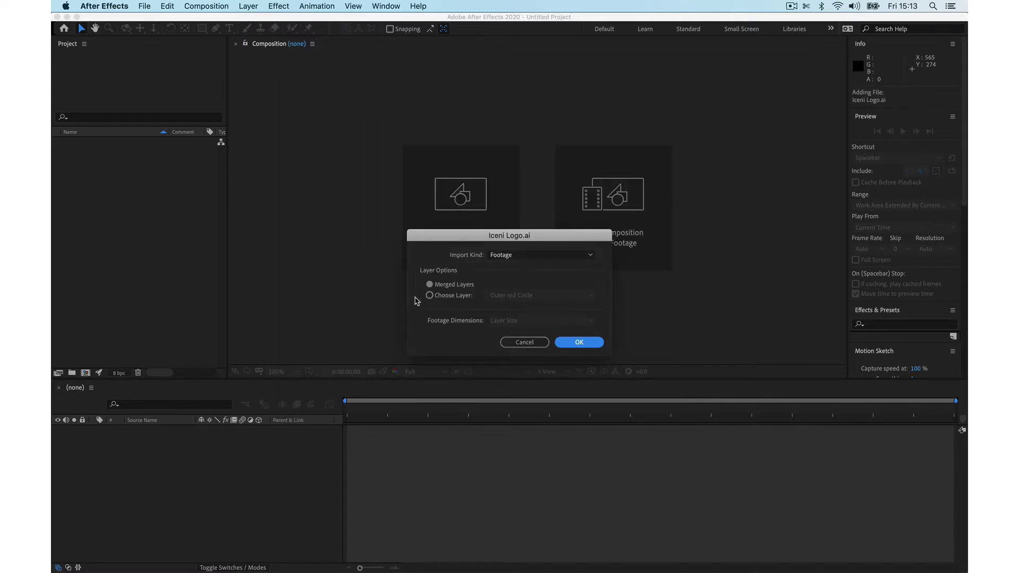
left_click(429, 296)
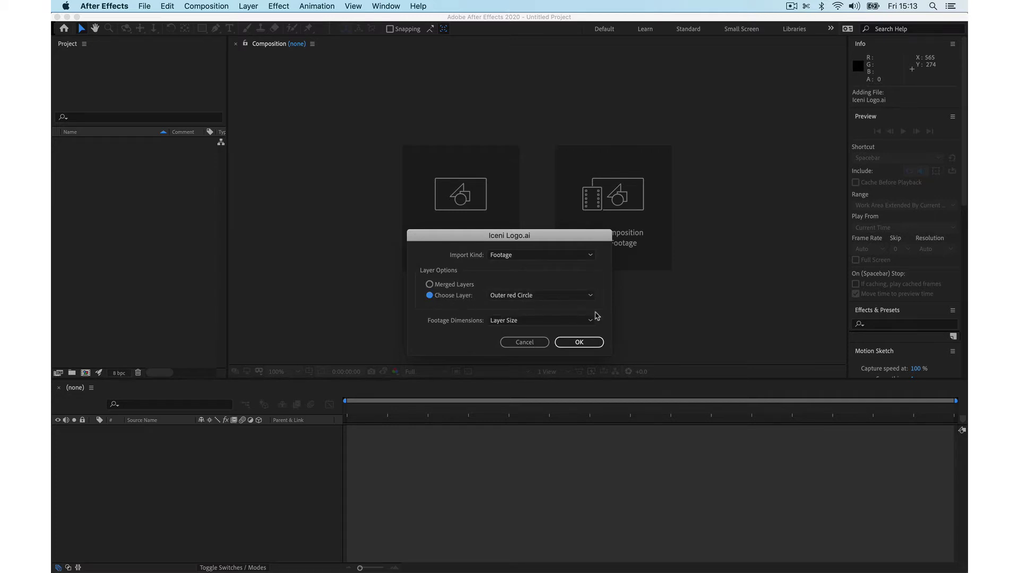
left_click(589, 299)
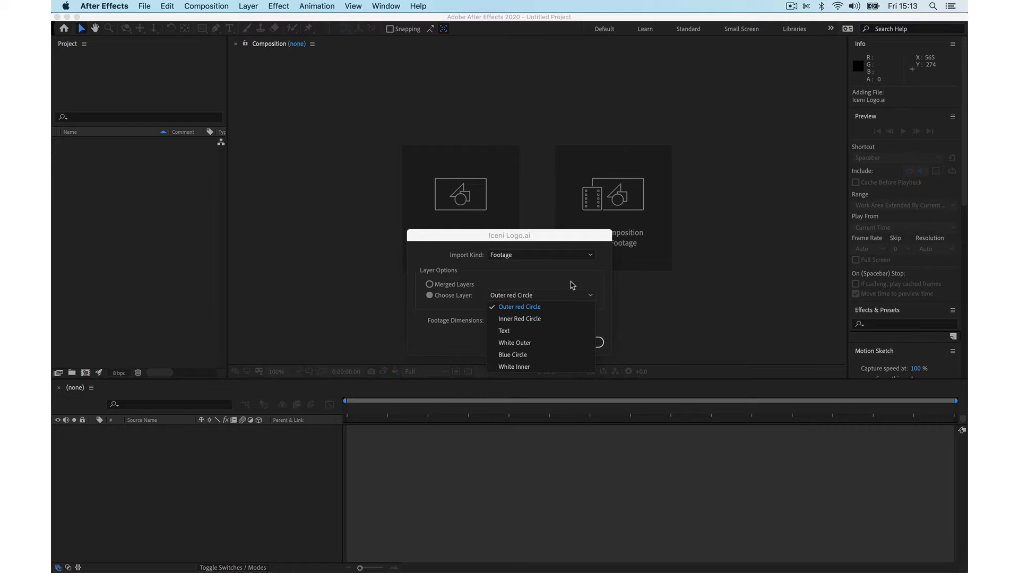
left_click(571, 285)
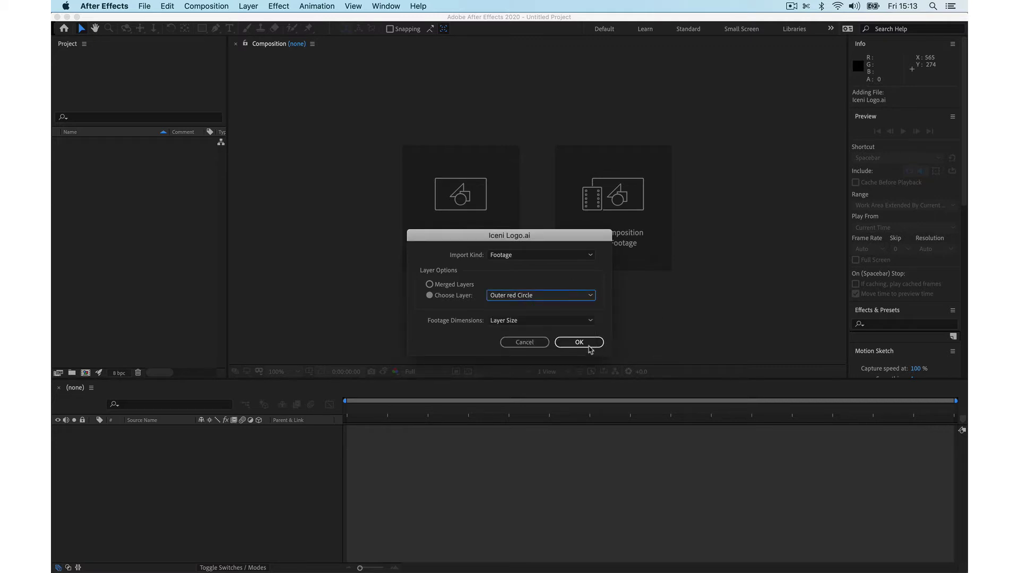
left_click(588, 346)
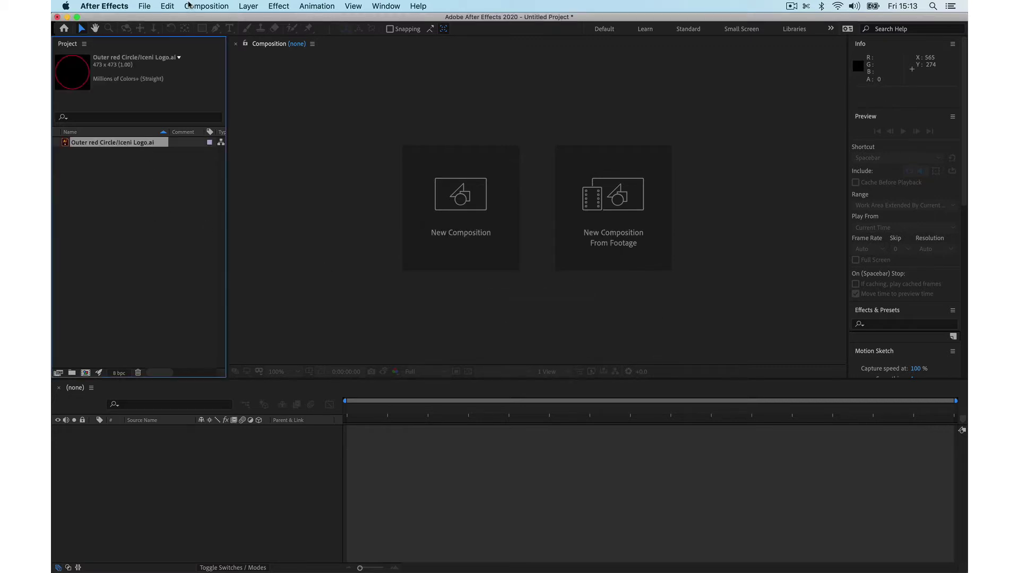
Step: Import Iceni Logo.ai's Inner Red Circle layer as its own 255 x 255 footage item
left_click(144, 5)
mouse_move(155, 146)
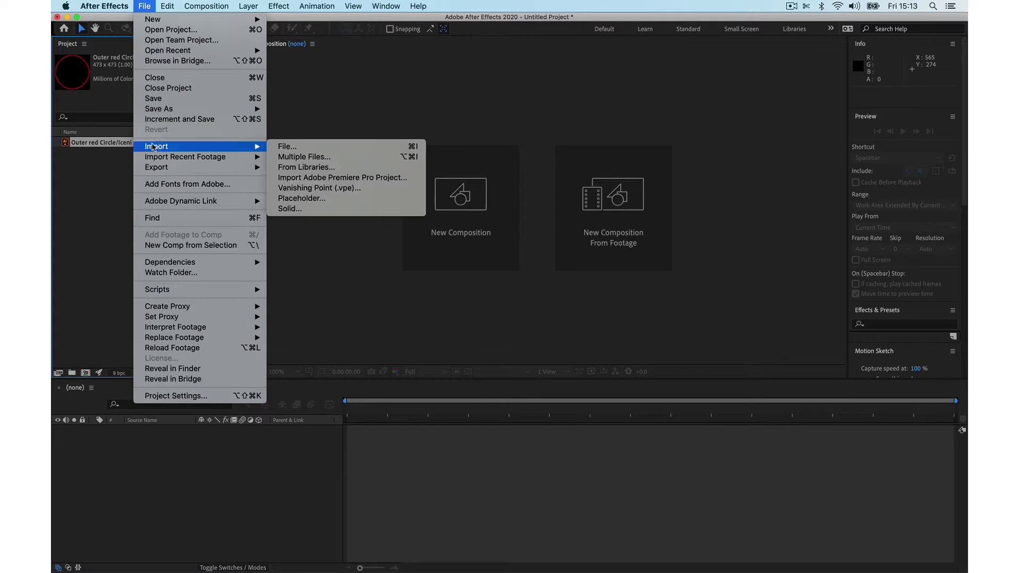
left_click(317, 147)
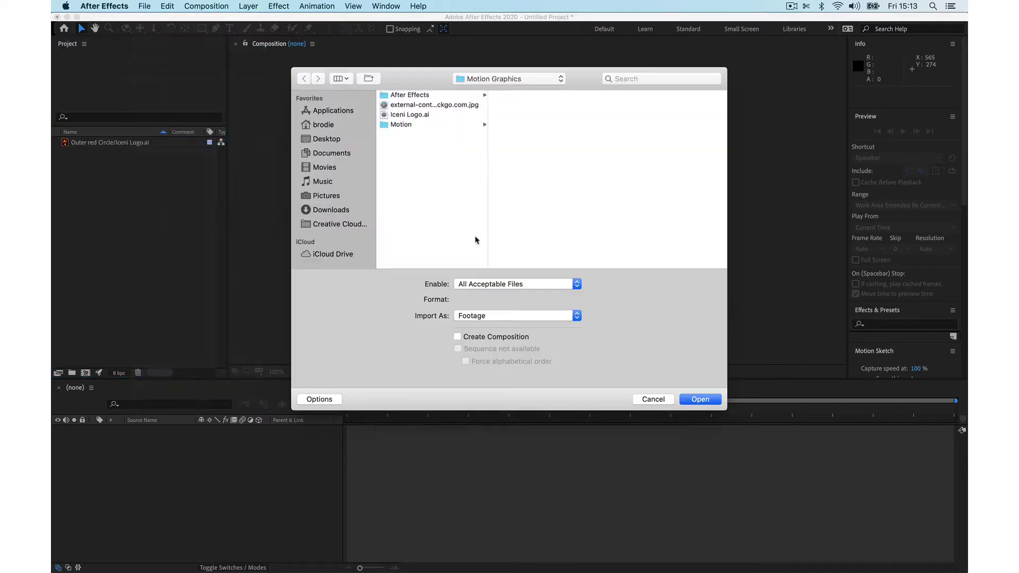
left_click(446, 116)
left_click(701, 400)
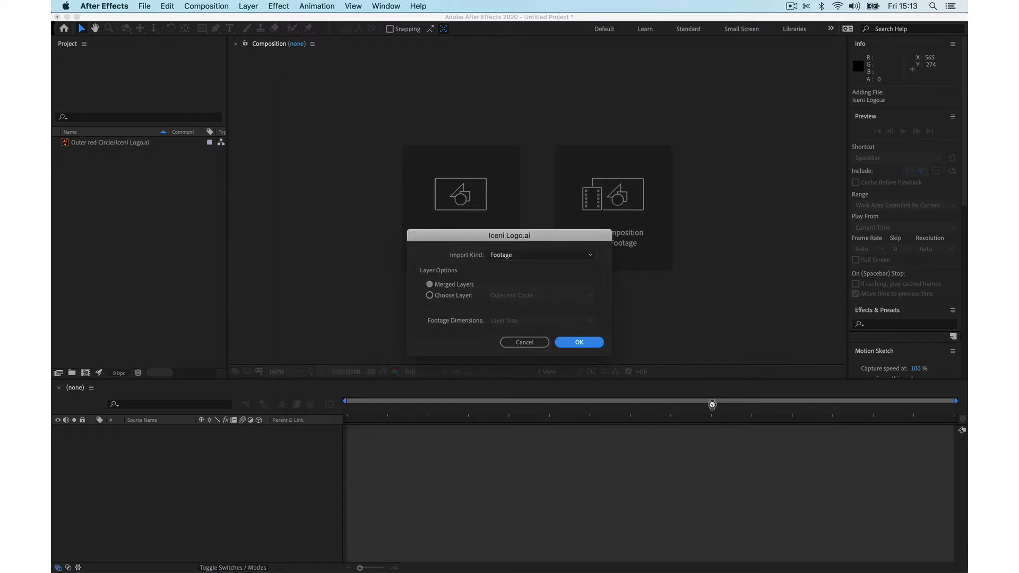
left_click(444, 299)
left_click(501, 296)
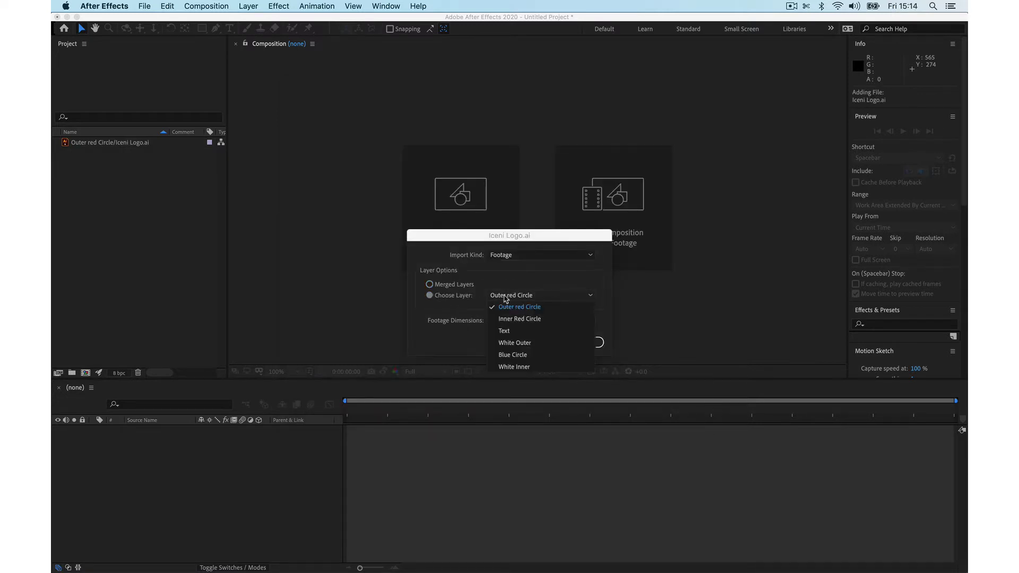
left_click(528, 319)
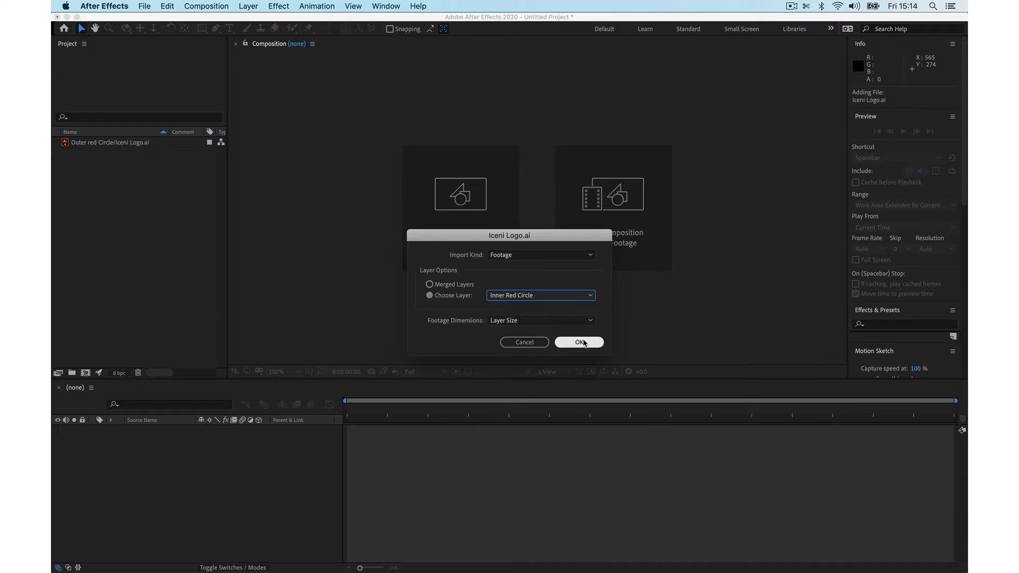
left_click(584, 343)
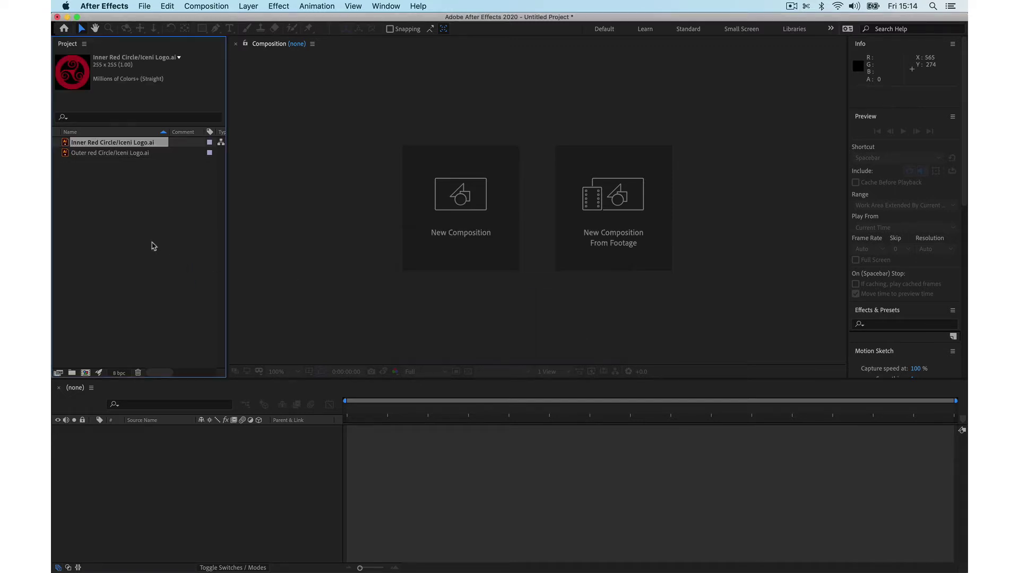
Step: Import the Text layer of Iceni Logo.ai as 370 x 148 footage
double_click(153, 246)
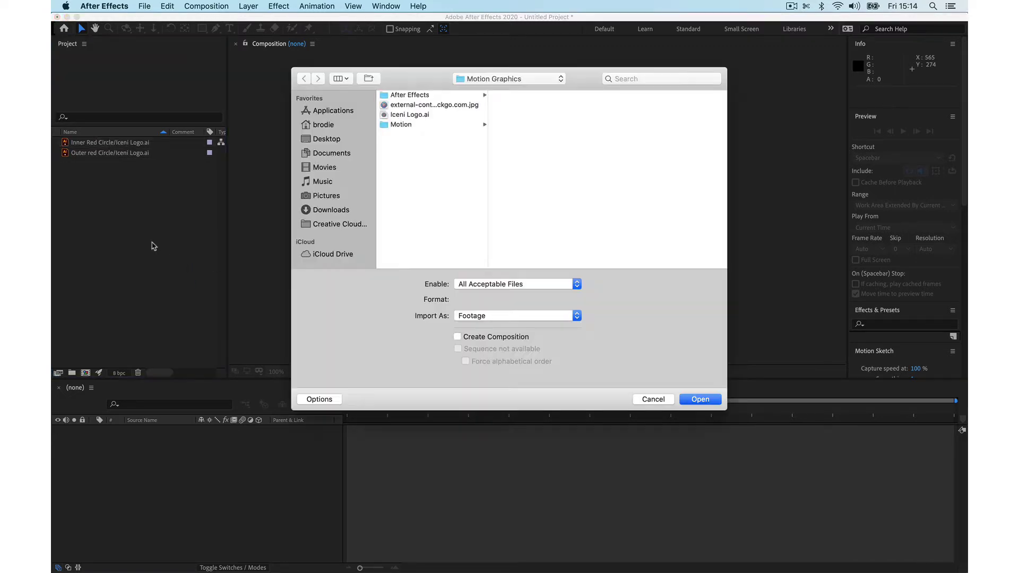
left_click(417, 115)
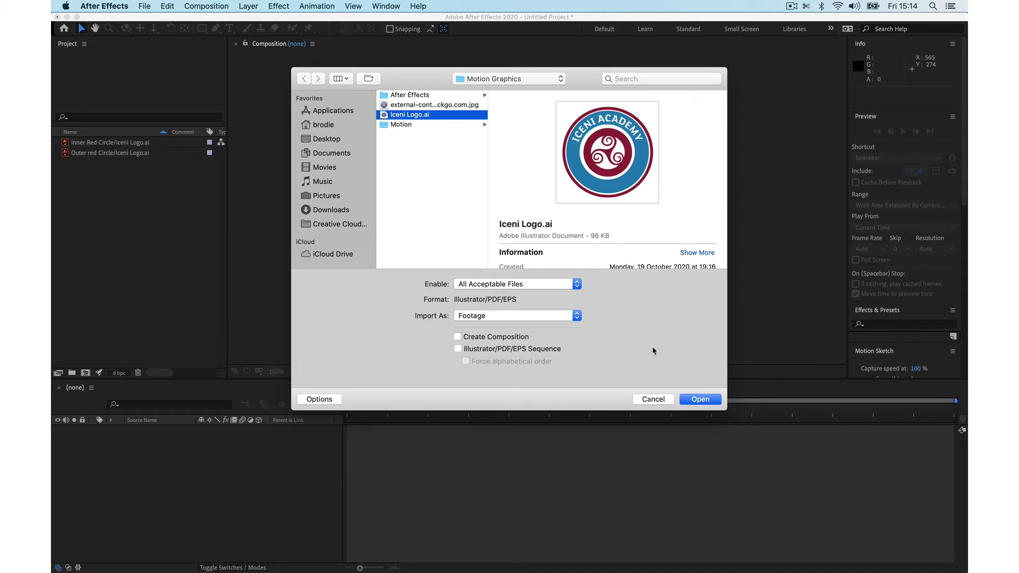
left_click(695, 399)
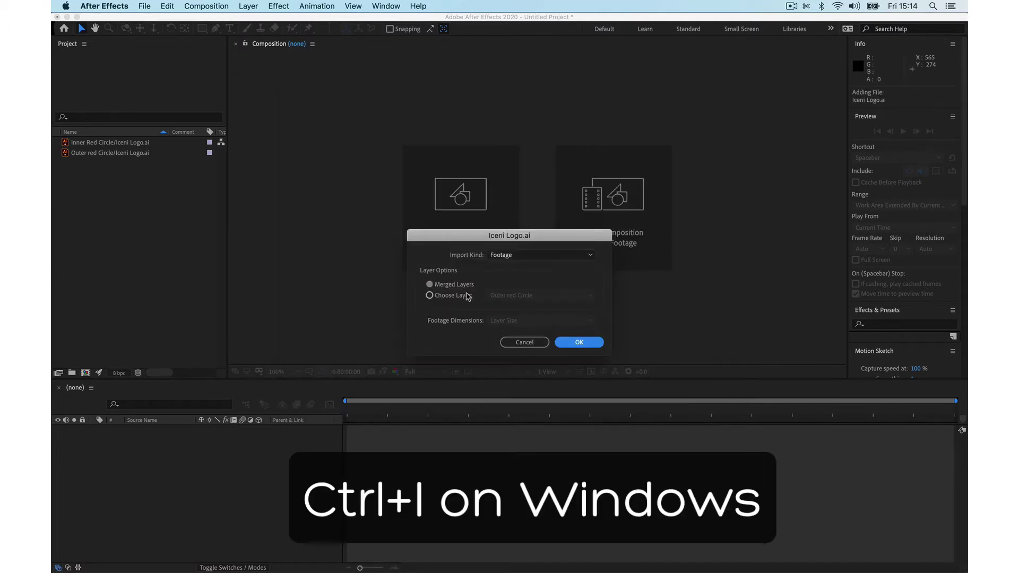
left_click(465, 296)
left_click(499, 296)
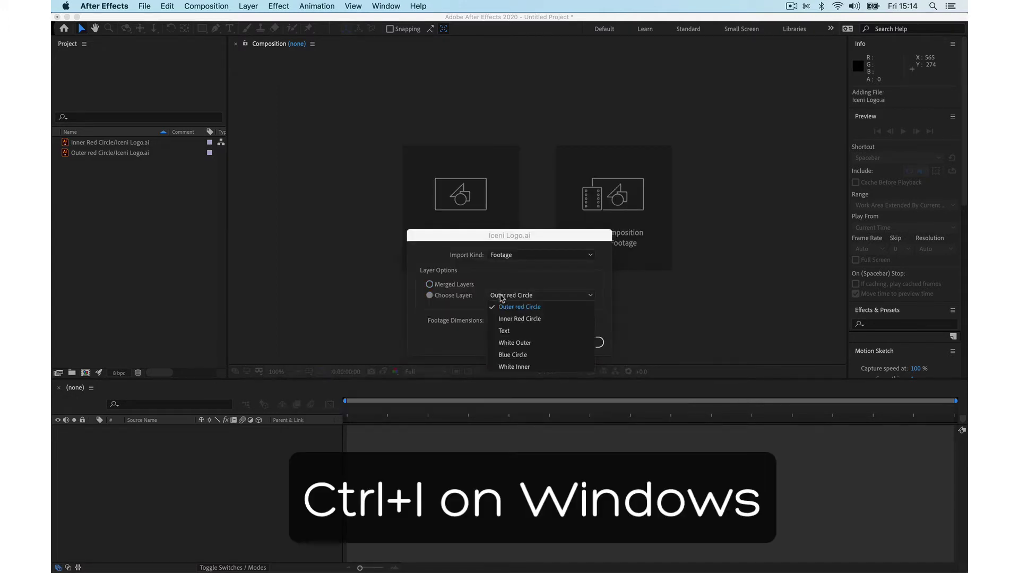
left_click(532, 329)
left_click(584, 342)
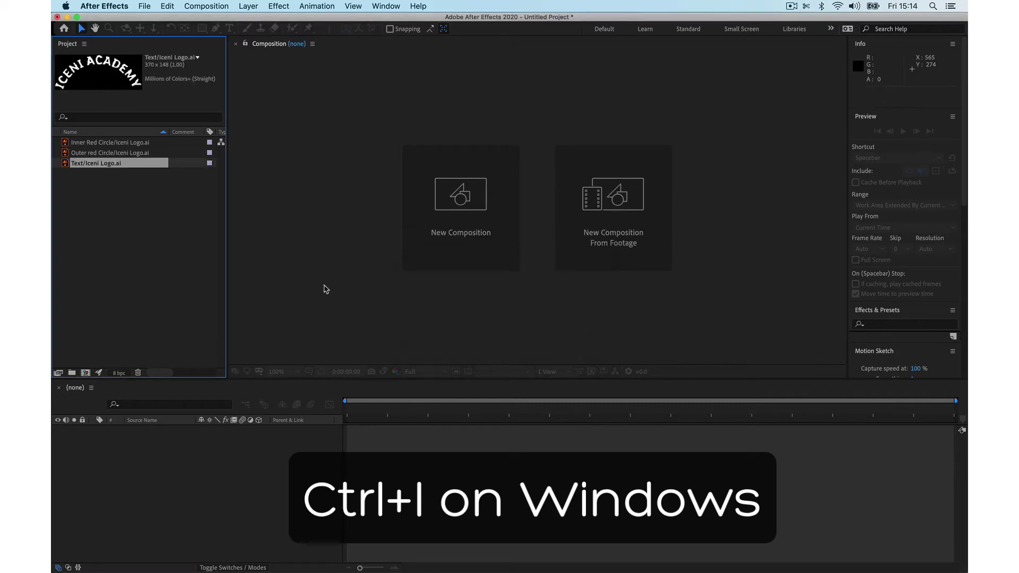
Step: Import the Blue Circle layer of Iceni Logo.ai as 431 x 431 footage
key("super+i")
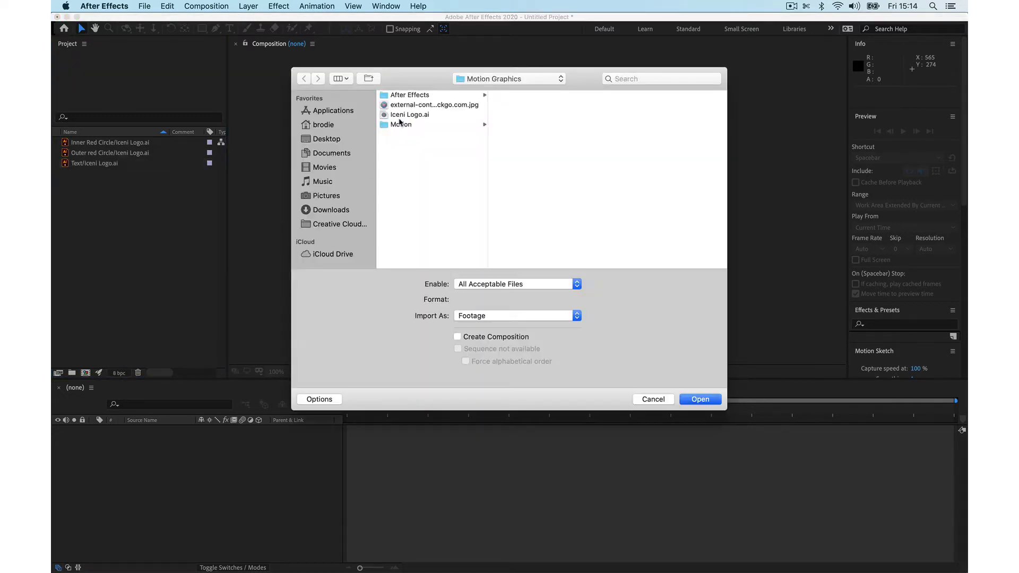
left_click(406, 115)
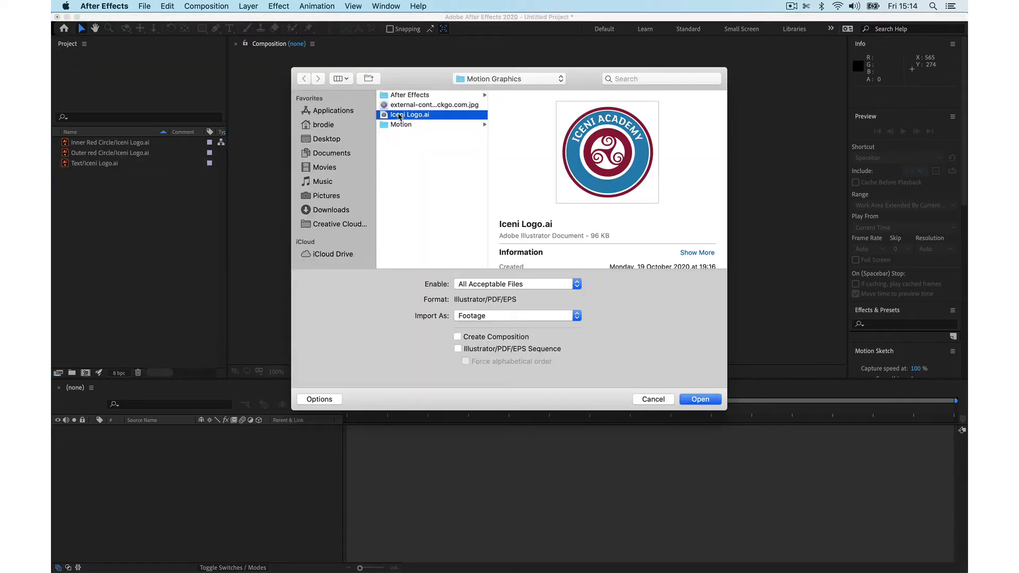
left_click(698, 400)
left_click(451, 296)
left_click(508, 296)
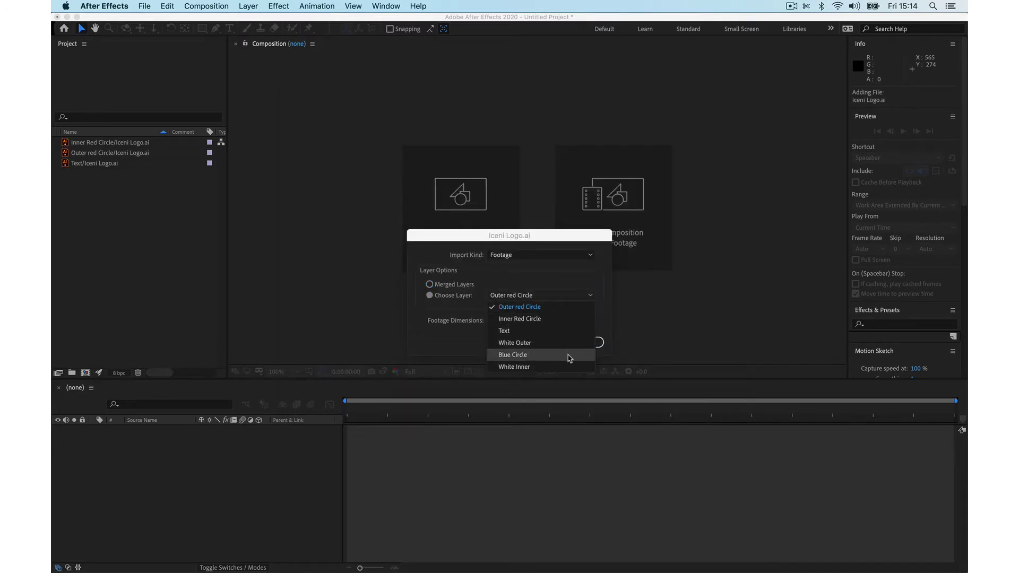
left_click(568, 355)
left_click(581, 342)
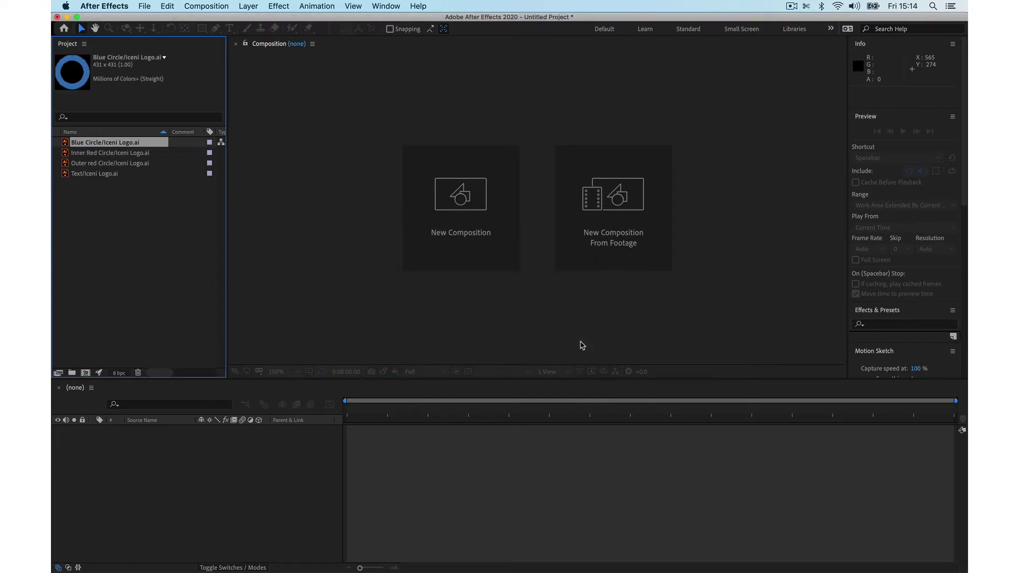
left_click(101, 337)
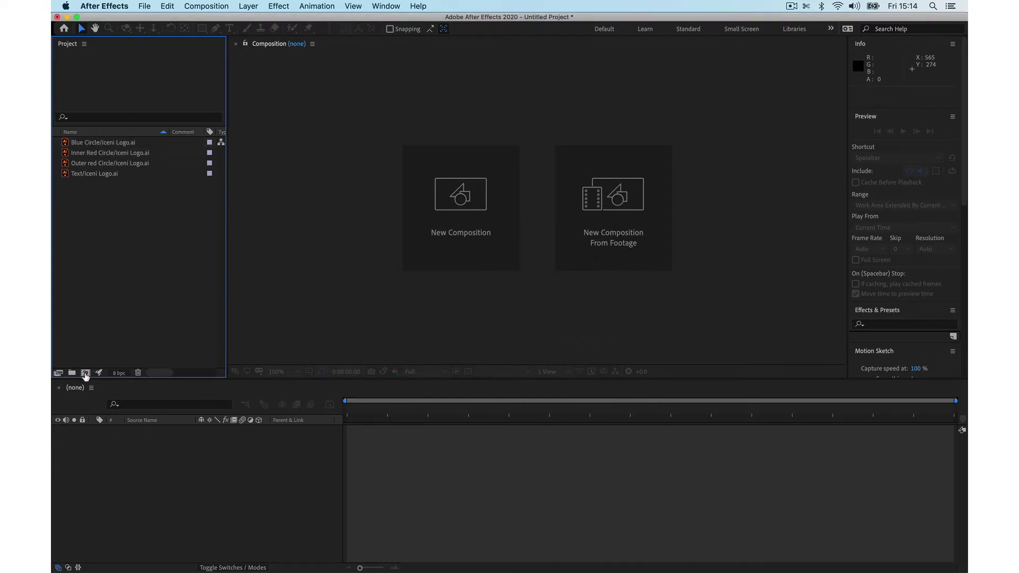
Step: Create Comp 1 at 1920 x 1080, 25 fps, 30 seconds, and select the Blue Circle artwork
left_click(84, 372)
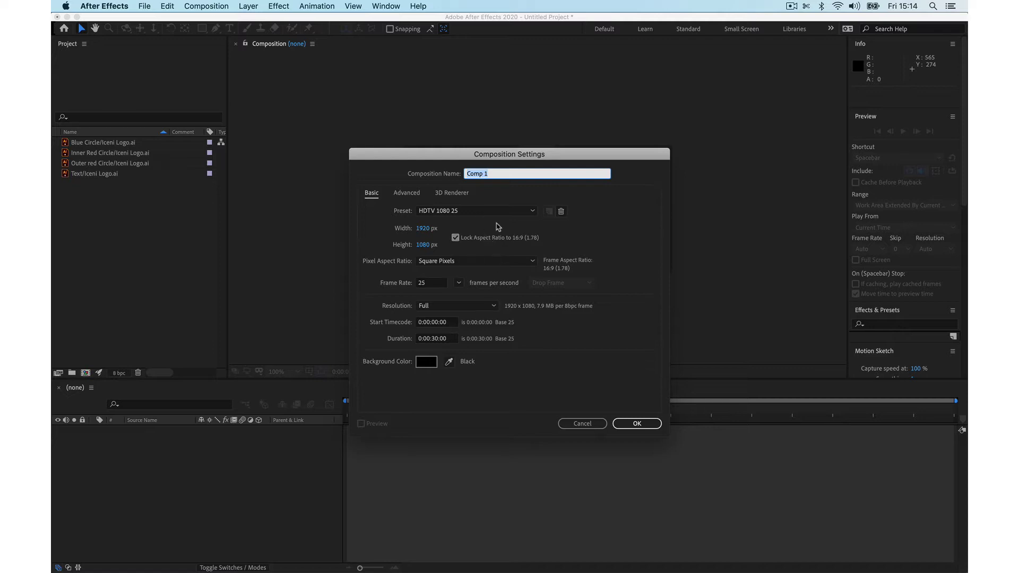
left_click_drag(611, 158, 573, 100)
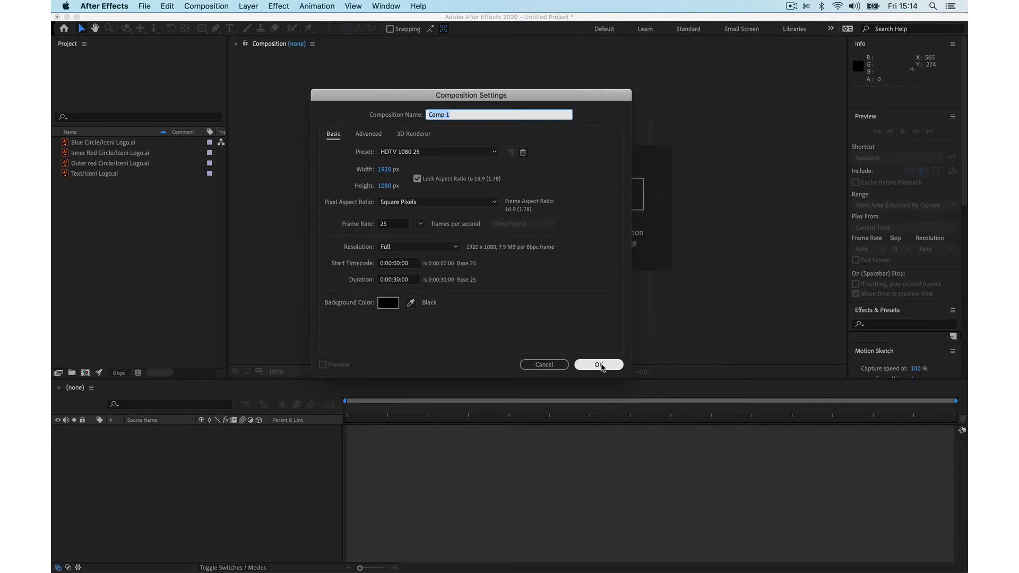
left_click(599, 365)
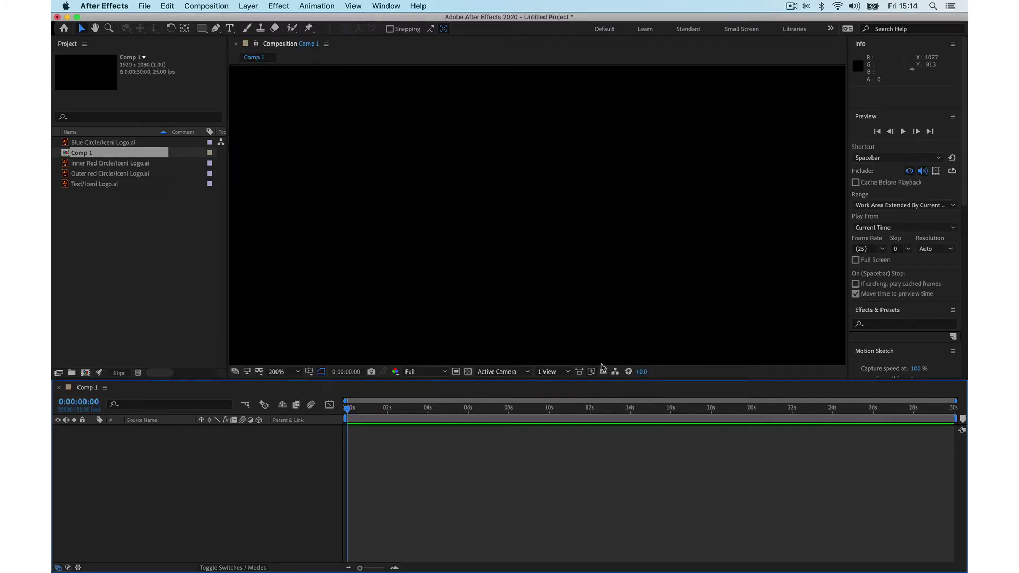
left_click(68, 154)
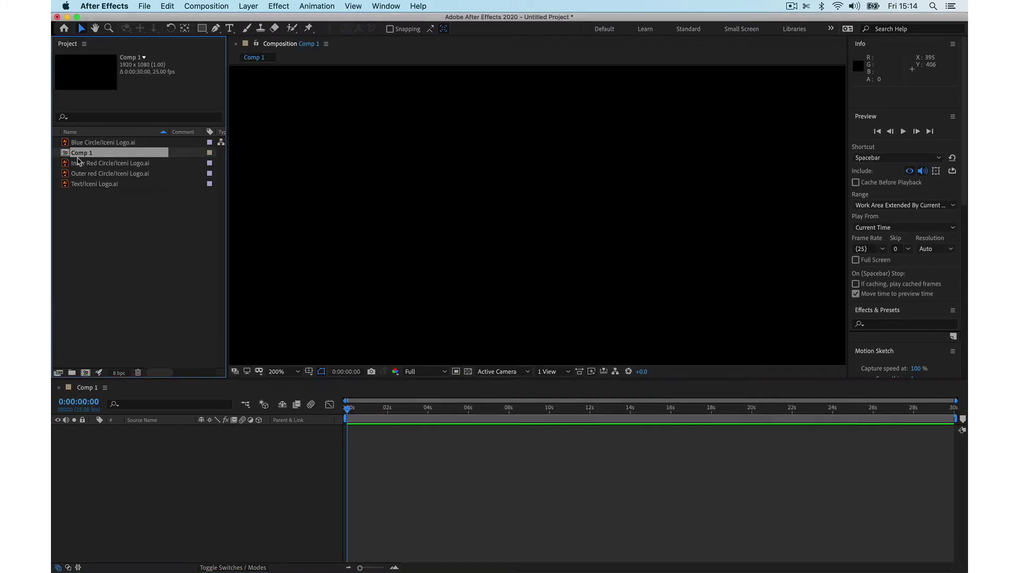
left_click(96, 144)
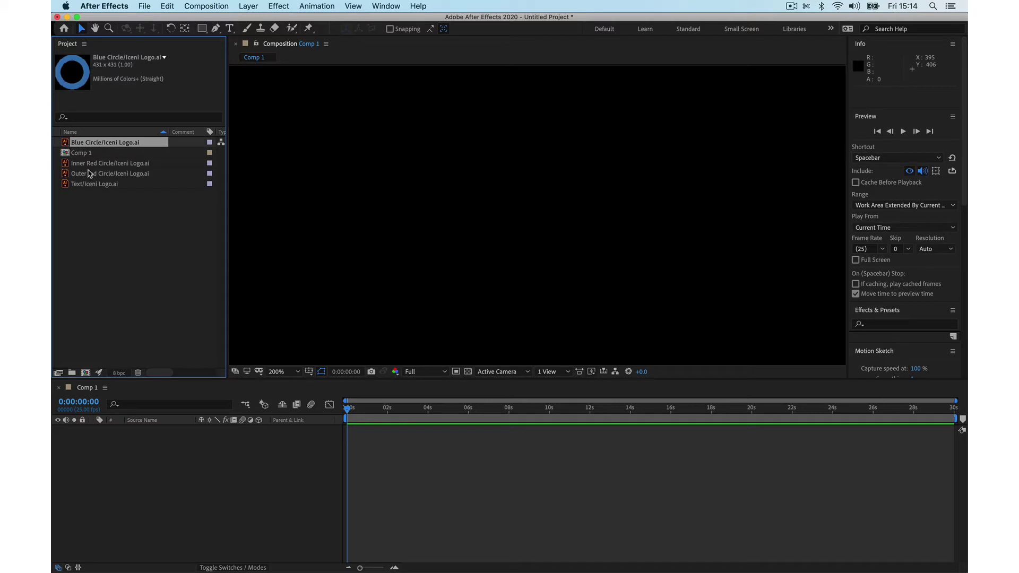
Step: Add the blue circle, both red circles and the text artwork to Comp 1
left_click_drag(73, 149, 184, 467)
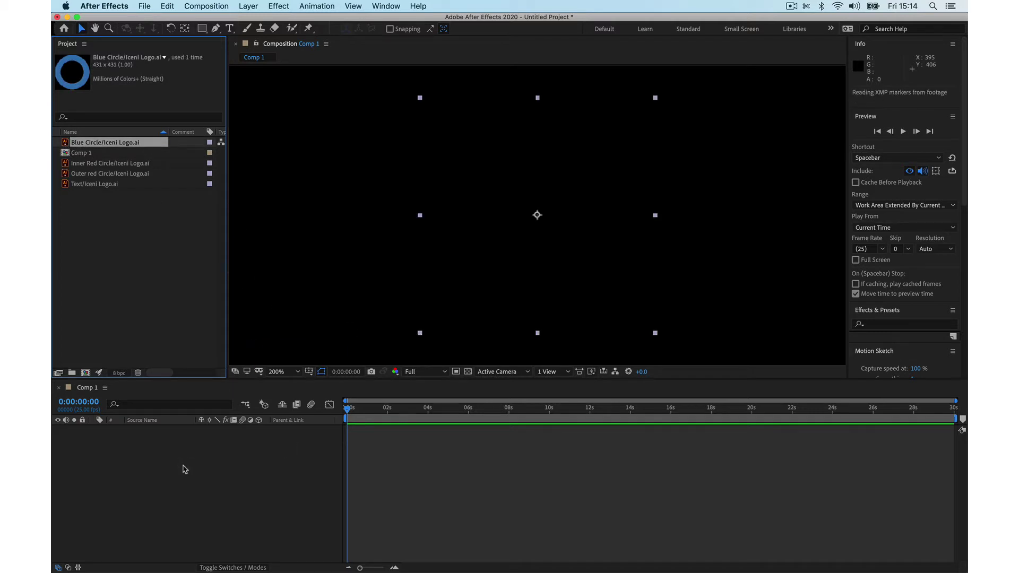
left_click_drag(100, 223, 166, 469)
left_click(230, 526)
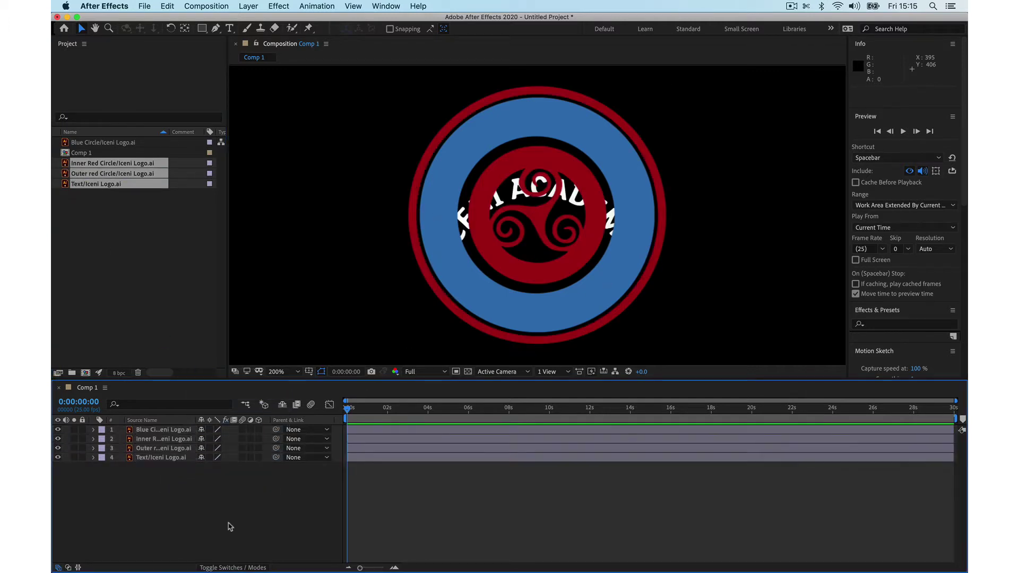
Step: Nudge the ICENI ACADEMY text layer upward and move it to the top of the stack
left_click(162, 459)
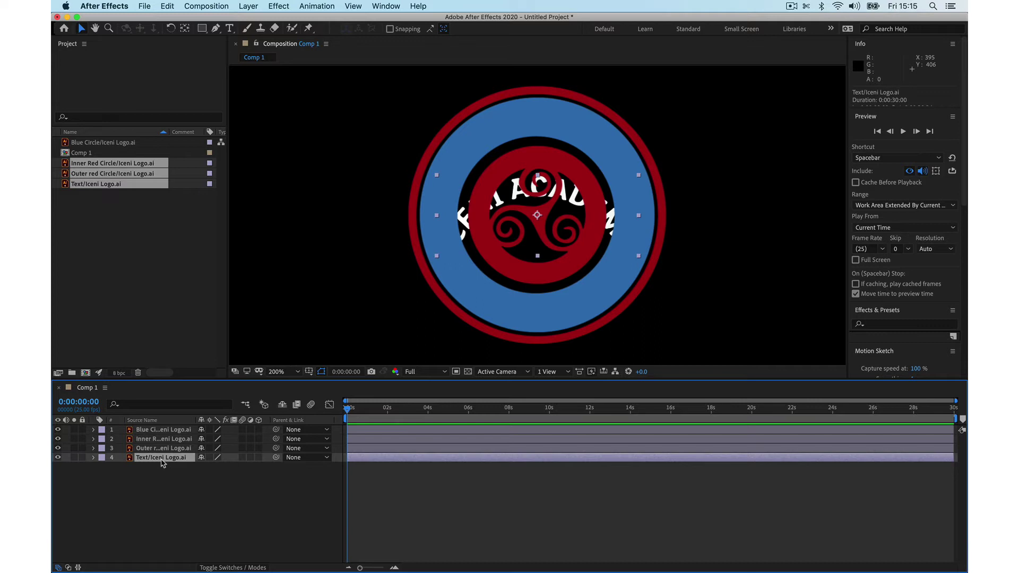
key("Up")
key("Up")
key("Up")
key("Up")
key("Up")
key("Up")
key("Up")
key("Up")
key("Up")
key("Up")
key("Up")
key("Up")
key("Up")
key("Up")
key("Up")
key("Up")
key("Up")
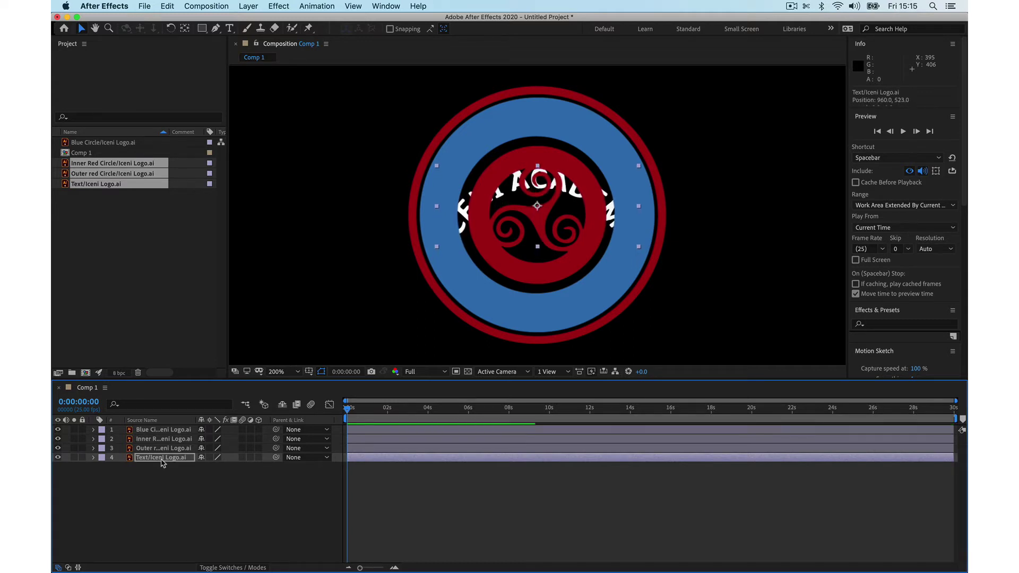
key("Up")
key("Up")
key("Up")
key("Up")
key("Up")
key("Up")
key("Up")
key("Up")
key("Up")
key("Up")
key("Up")
key("Up")
key("Up")
key("Up")
key("Up")
key("Up")
key("Up")
key("Up")
key("Up")
key("Up")
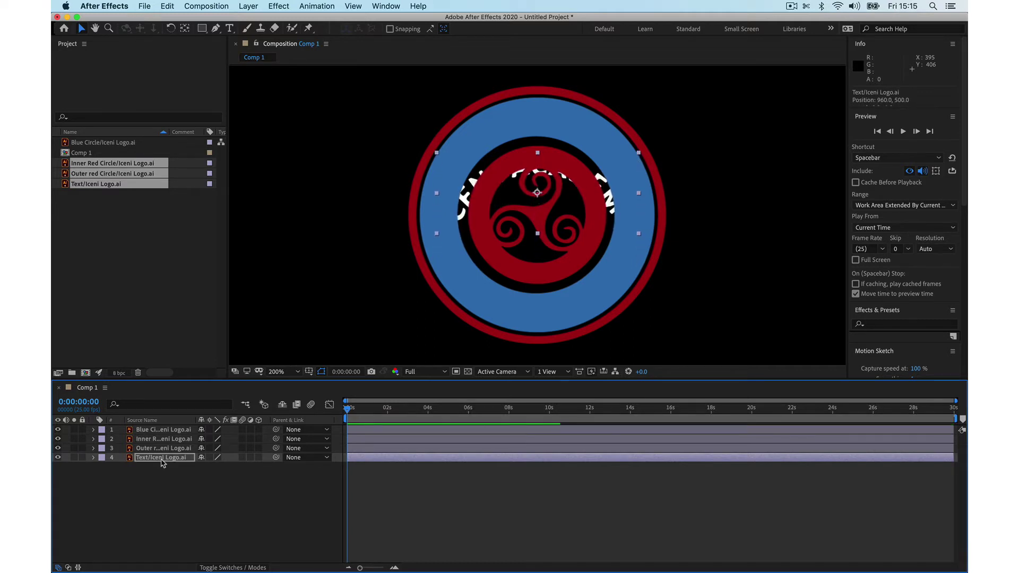
key("Up")
key("Up")
key("Up")
key("Up")
key("Up")
key("Up")
key("Up")
key("Up")
key("Up")
key("Up")
key("Up")
key("Up")
key("Up")
key("Up")
key("Up")
key("Up")
key("Up")
key("Up")
key("Up")
key("Up")
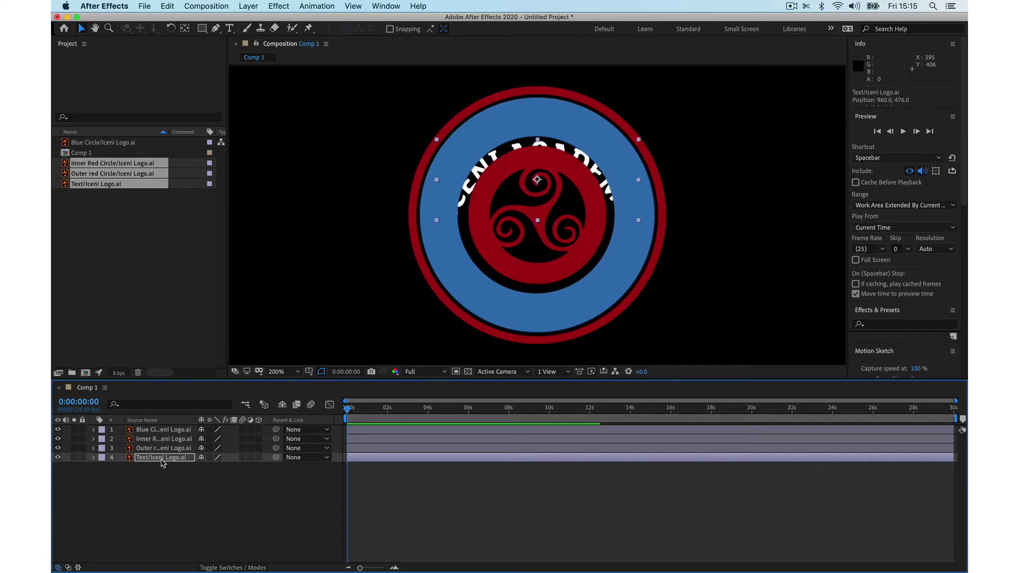
key("Up")
key("Up")
key("Up")
key("Up")
key("Up")
key("Up")
key("Up")
key("Up")
key("Up")
key("Up")
key("Up")
key("Up")
key("Up")
key("Up")
key("Up")
key("Up")
key("Up")
key("Up")
key("Up")
key("Up")
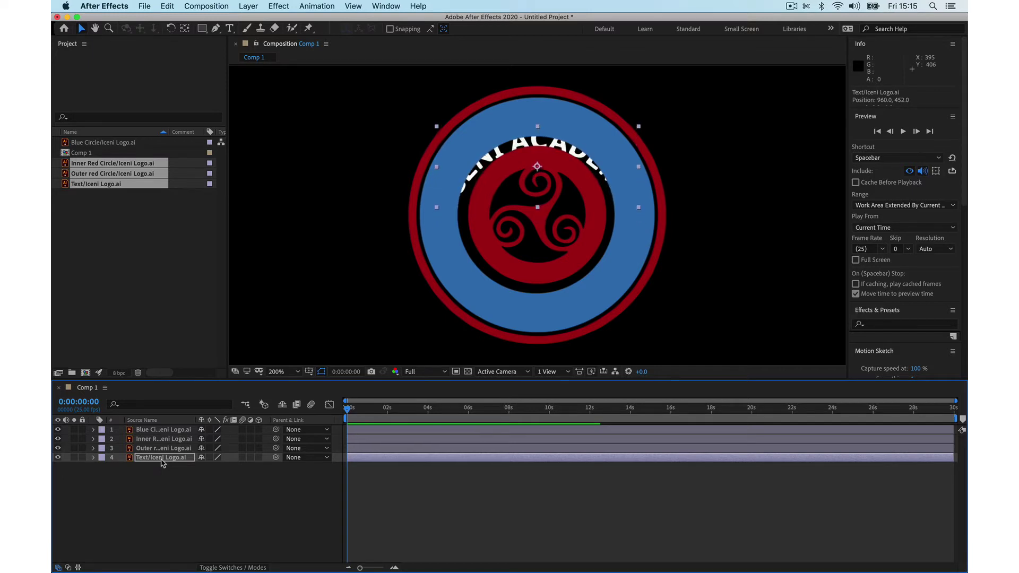
key("Up")
key("Up")
key("Up")
key("Up")
key("Up")
key("Up")
key("Up")
key("Up")
key("Up")
key("Up")
key("Up")
key("Up")
key("Up")
key("Up")
key("Up")
key("Up")
key("Up")
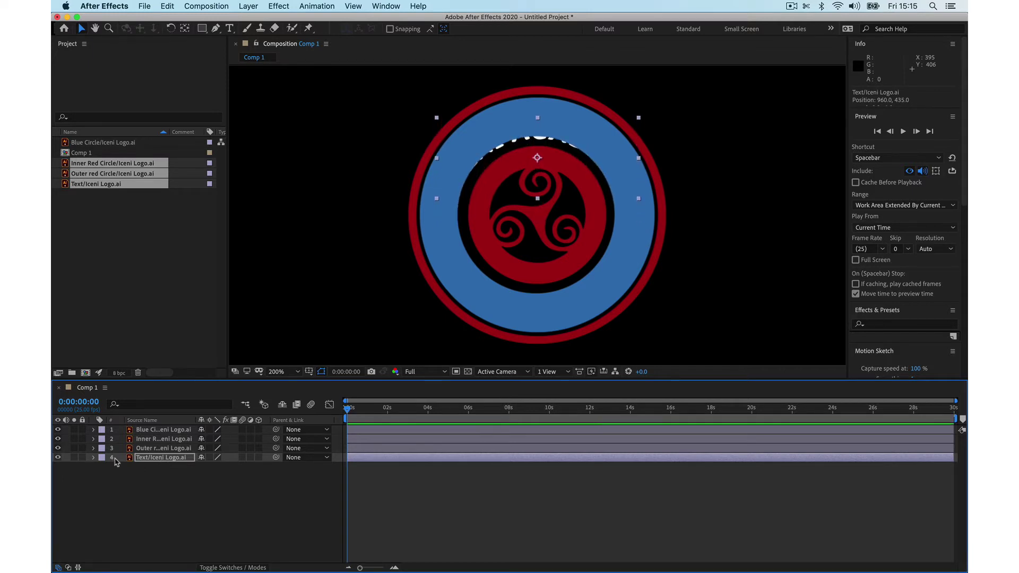
left_click_drag(157, 457, 154, 430)
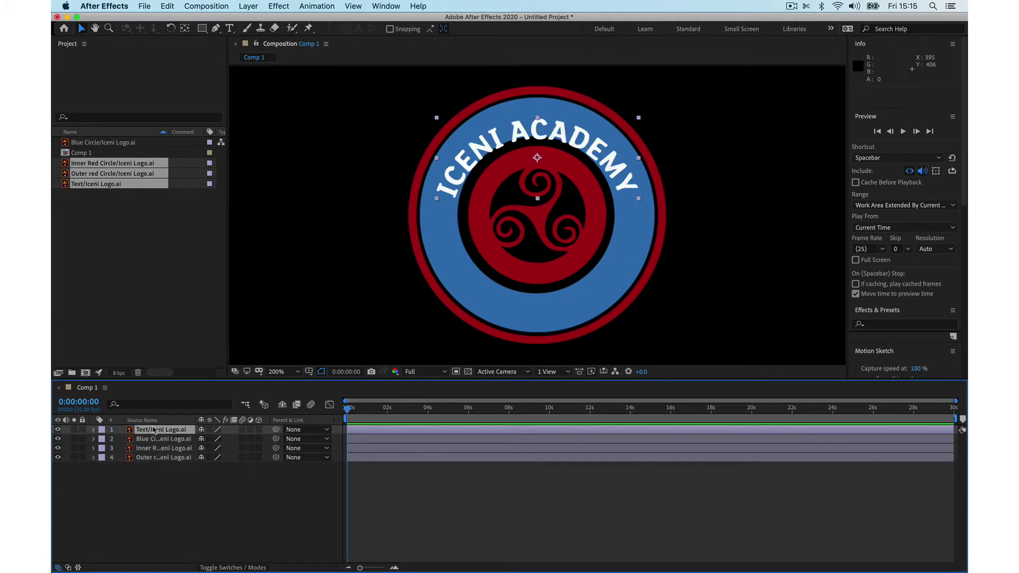
key("Up")
key("Up")
key("Up")
key("Up")
key("Up")
key("Up")
key("Up")
key("Up")
key("Up")
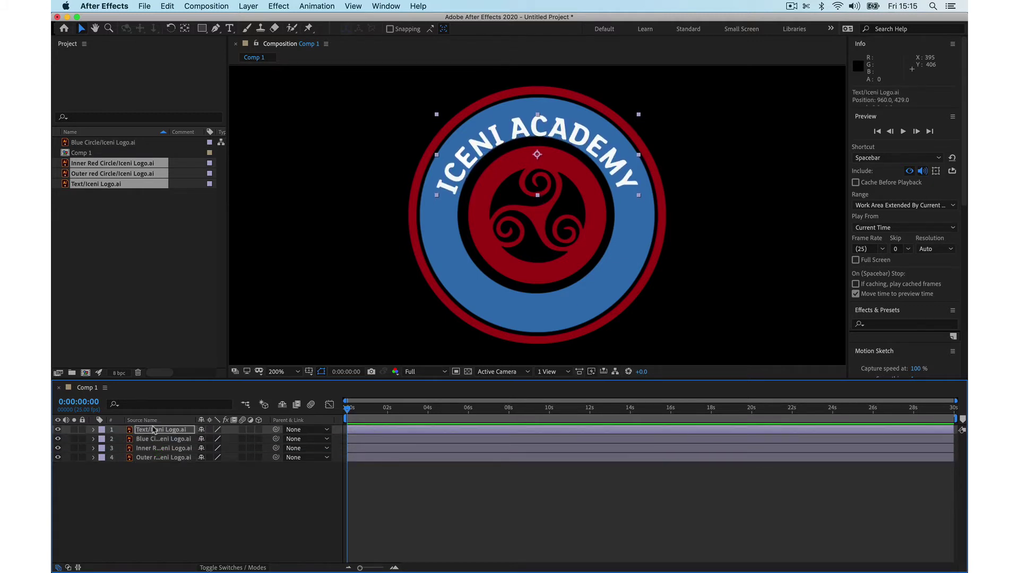
key("Up")
key("Up")
key("Up")
key("Up")
key("Up")
key("Up")
key("Up")
key("Up")
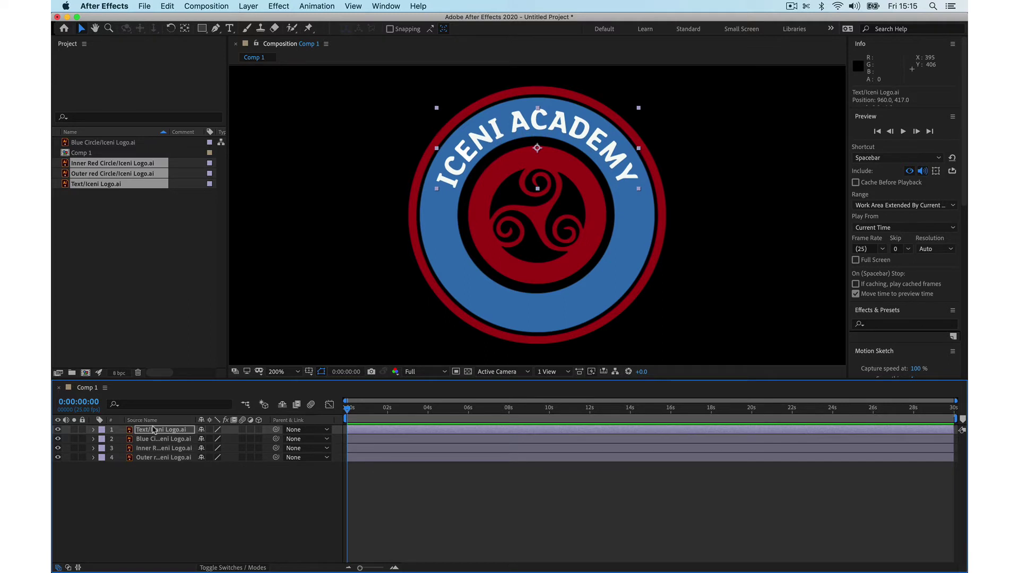
left_click(192, 522)
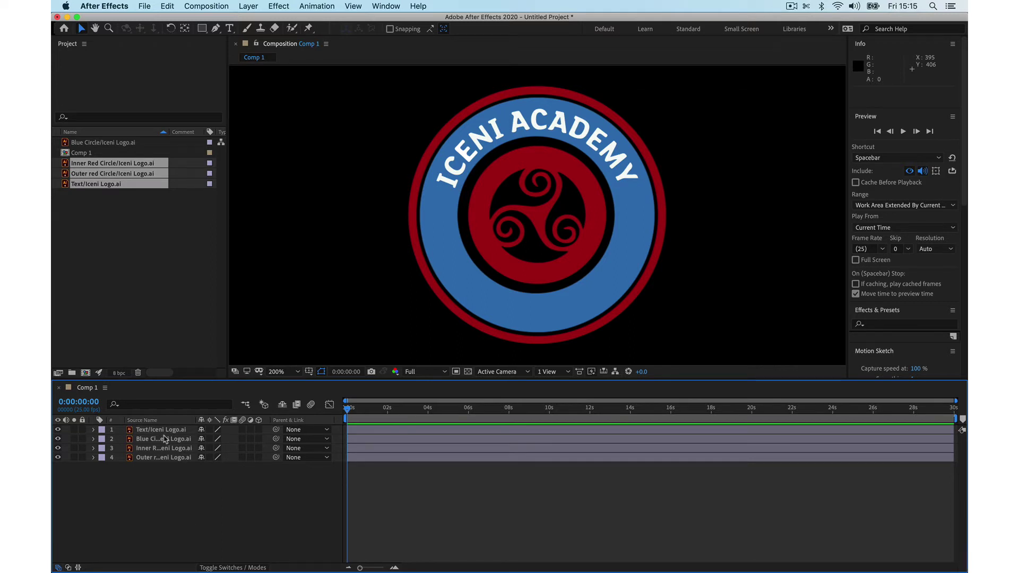
left_click(144, 343)
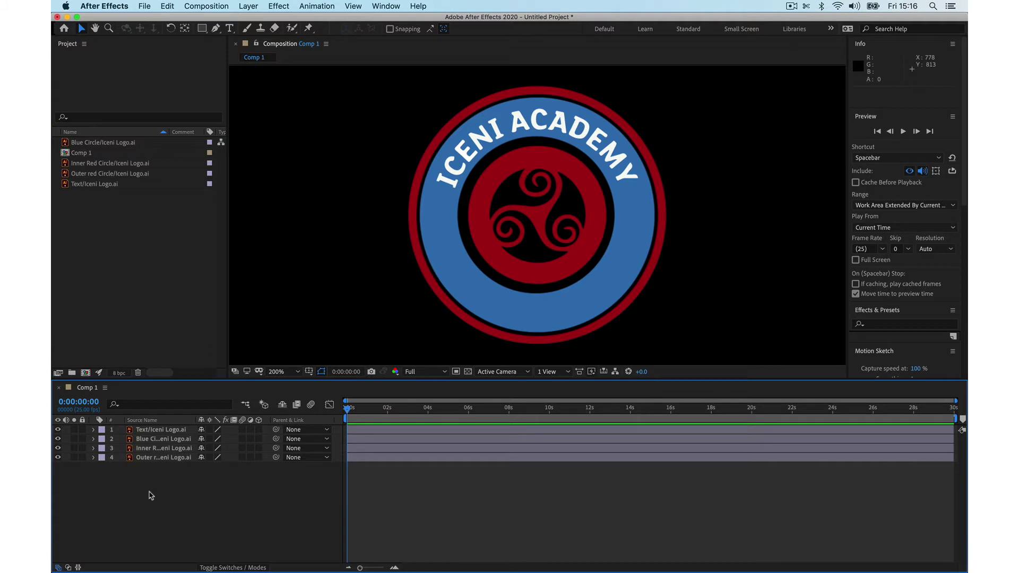
Step: Turn on Continuously Rasterize for all four logo layers
left_click(209, 429)
left_click(209, 438)
left_click(210, 448)
left_click(210, 457)
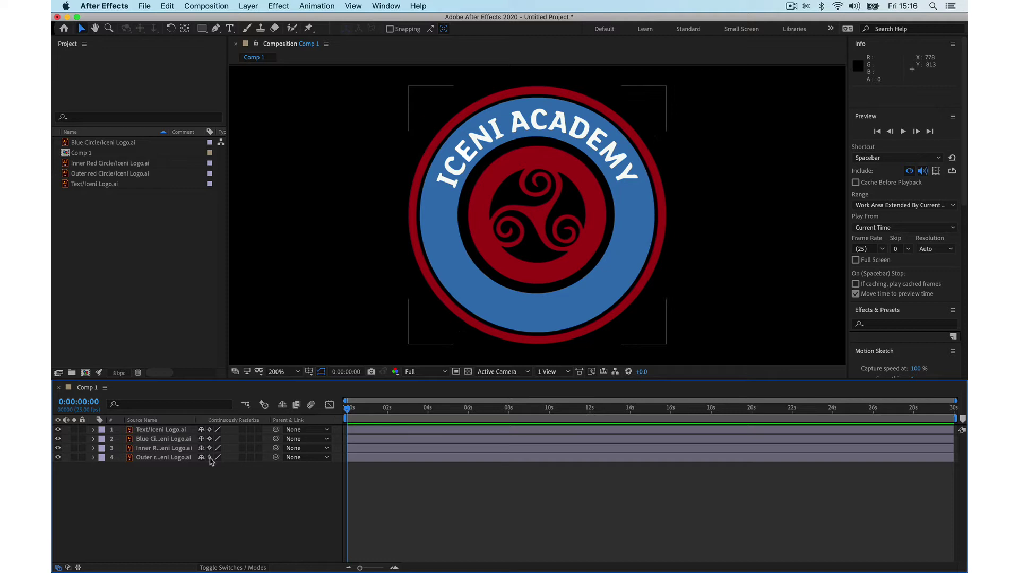
Step: Make all four logo layers 3D and select the outer red circle layer
left_click(258, 429)
left_click(259, 439)
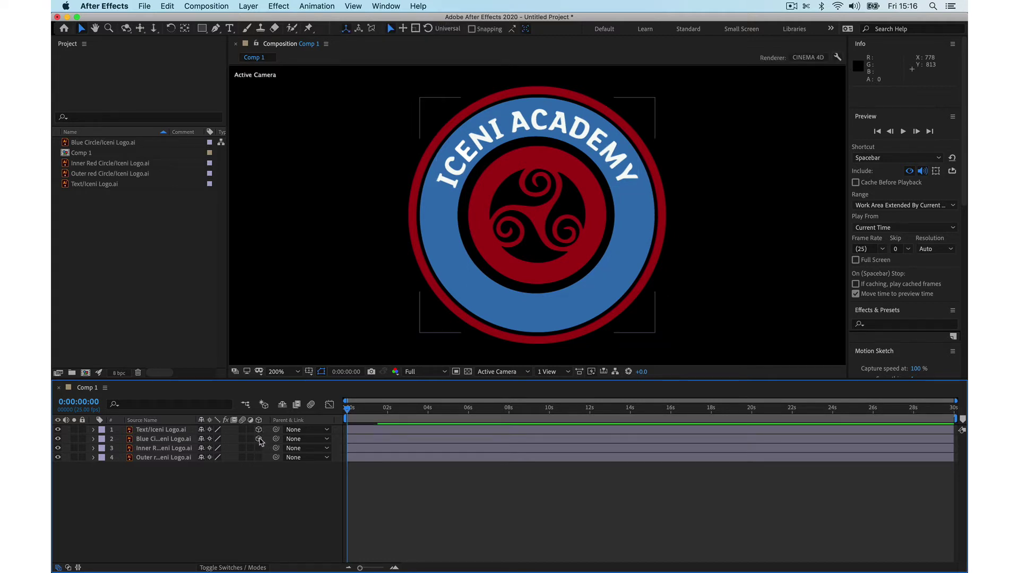
left_click(259, 447)
left_click(258, 457)
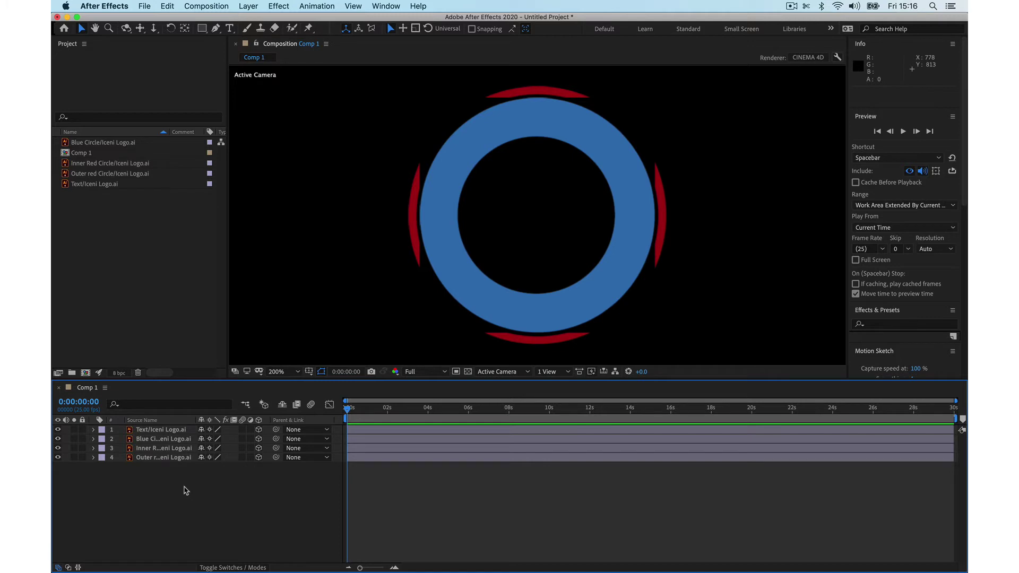
left_click(149, 459)
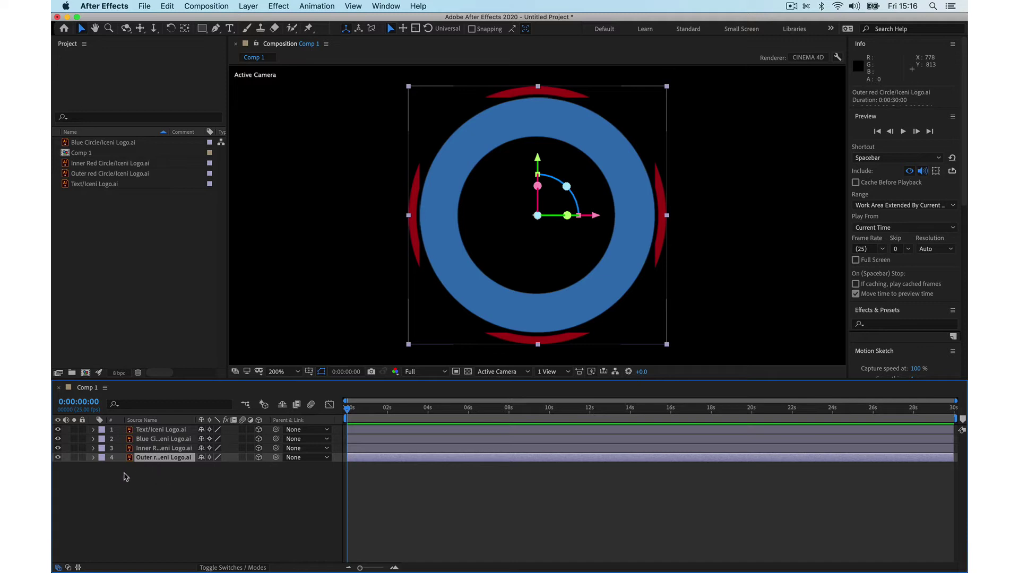
Step: Create shape outline layers from the outer and inner red circle layers
left_click(248, 6)
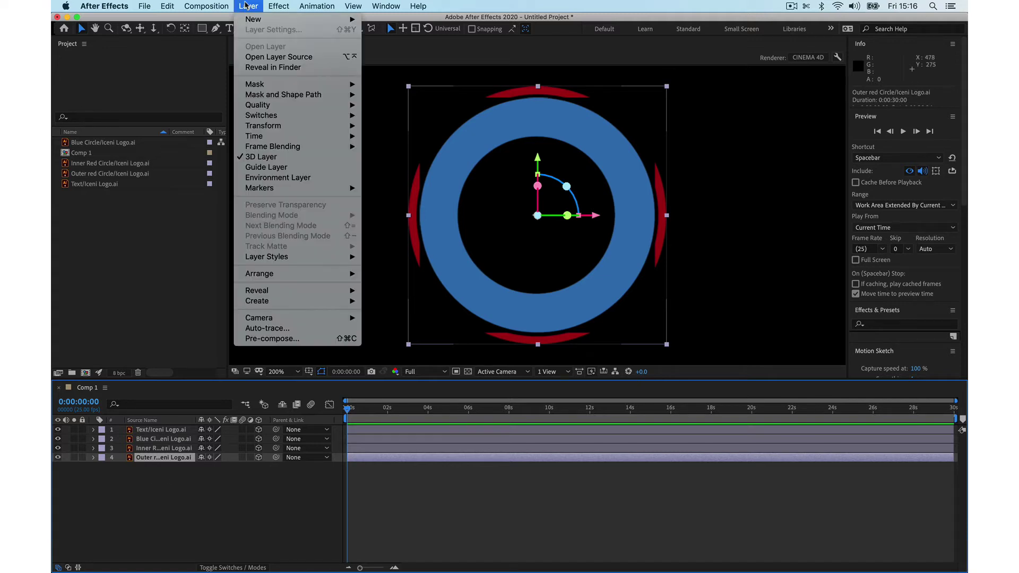
mouse_move(267, 307)
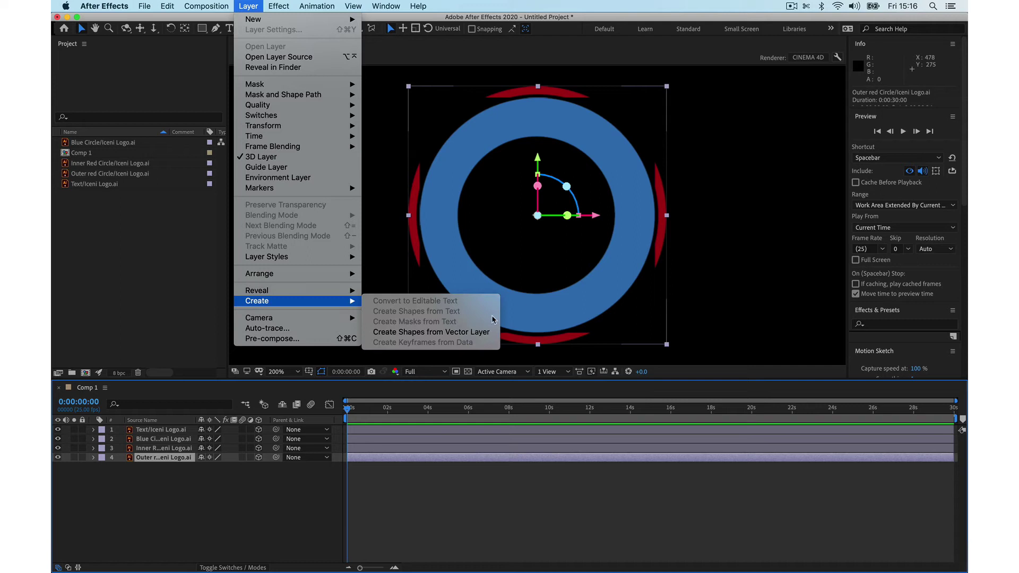
left_click(481, 332)
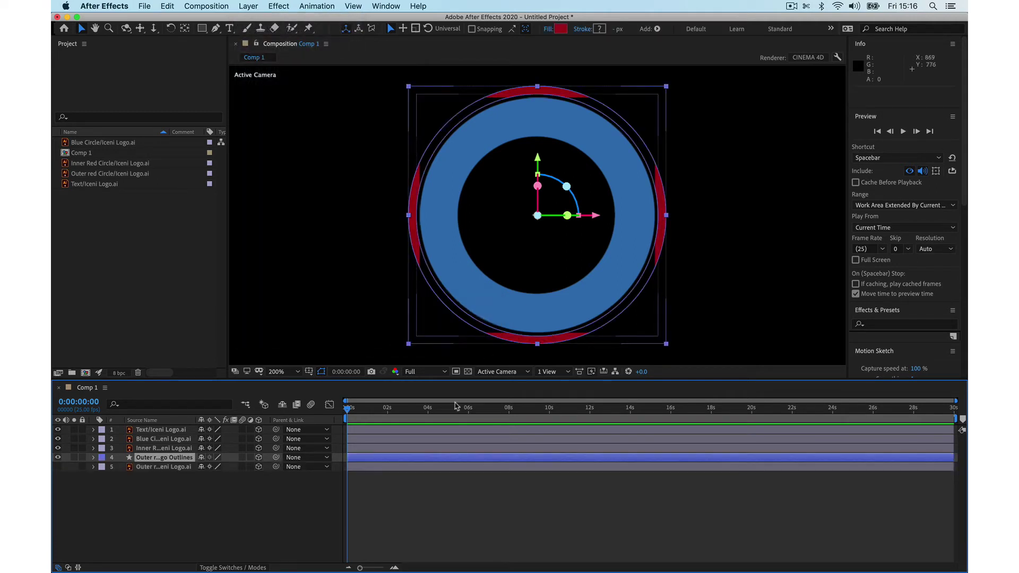
left_click(150, 467)
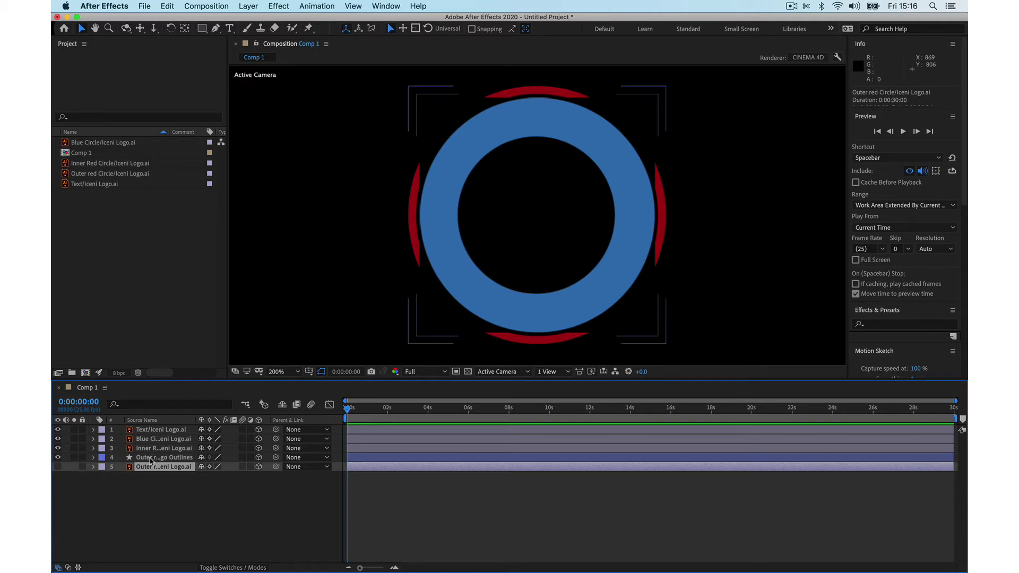
left_click(151, 458)
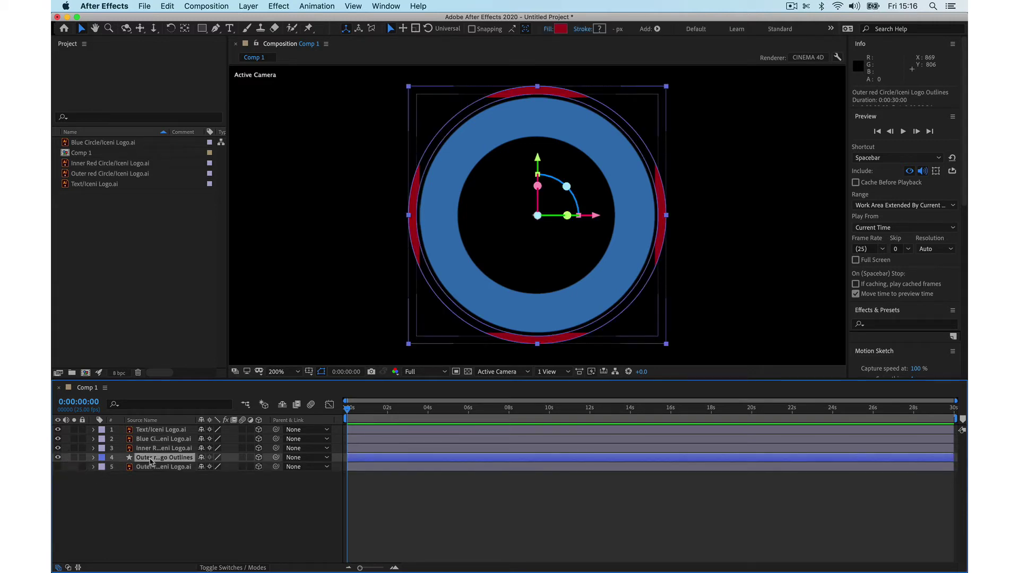
left_click(159, 449)
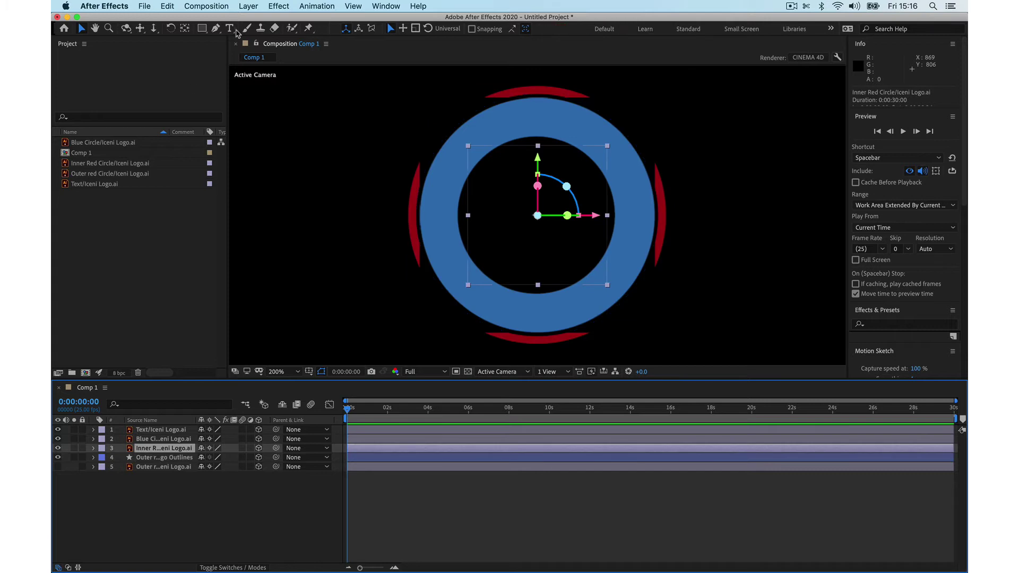
left_click(248, 6)
mouse_move(276, 301)
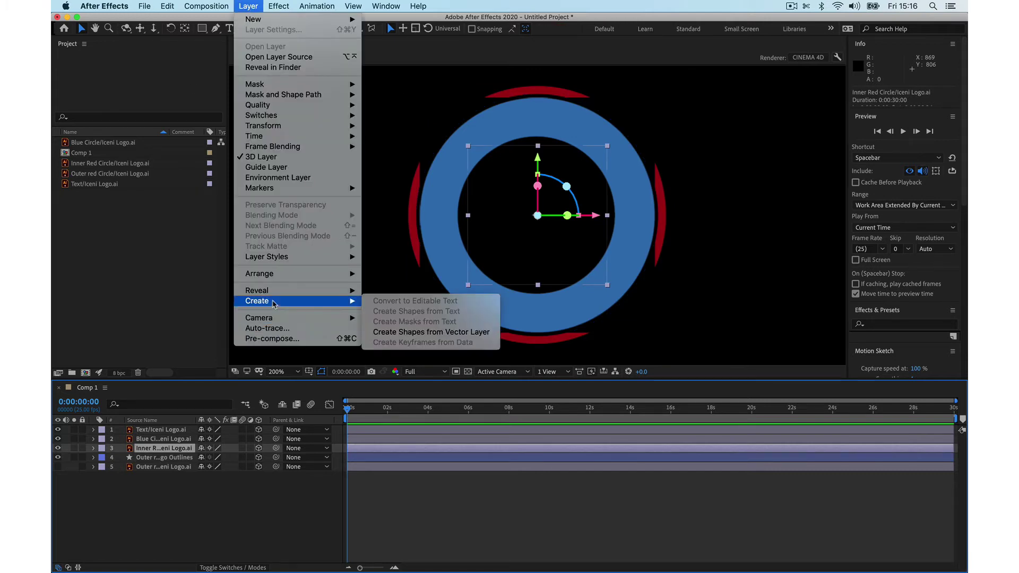
left_click(425, 331)
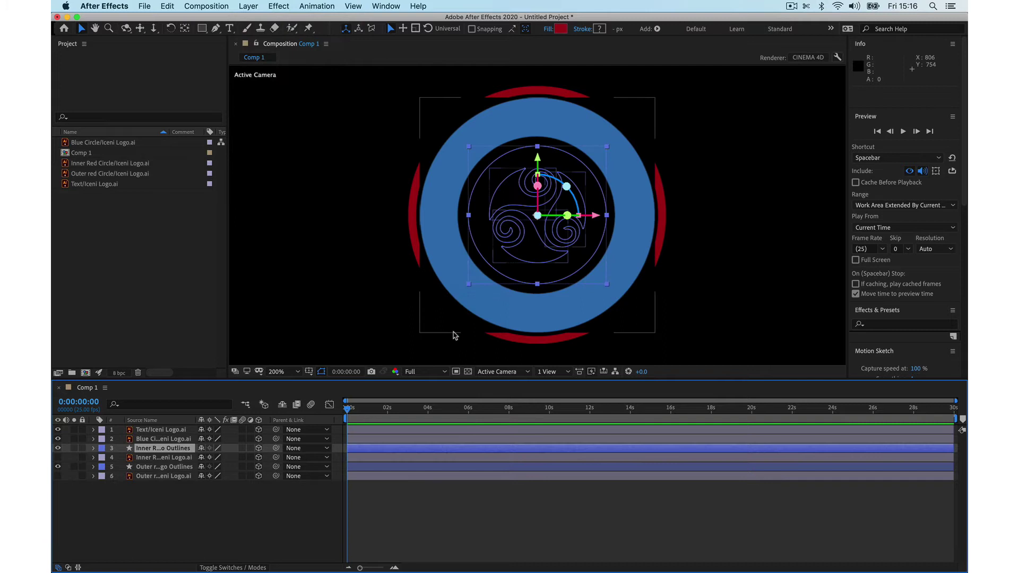
Step: Create shape outline layers from the Blue Circle and Text layers
left_click(155, 440)
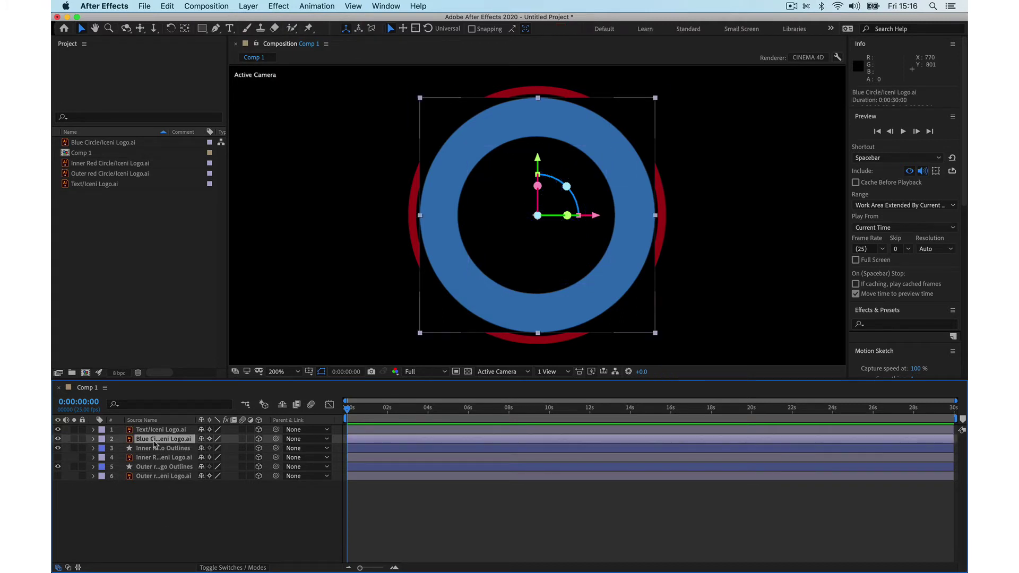
right_click(154, 442)
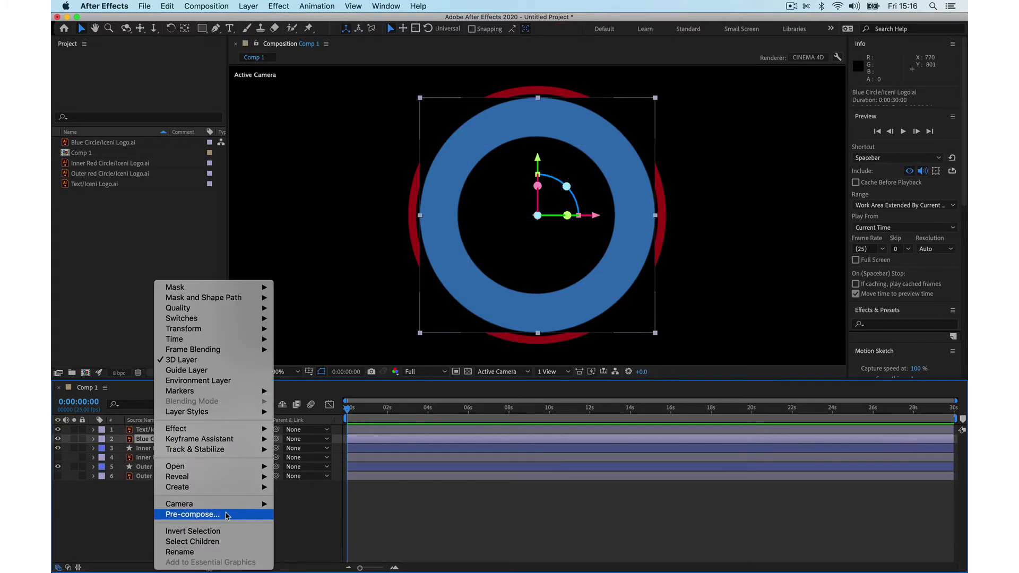
mouse_move(223, 467)
mouse_move(223, 485)
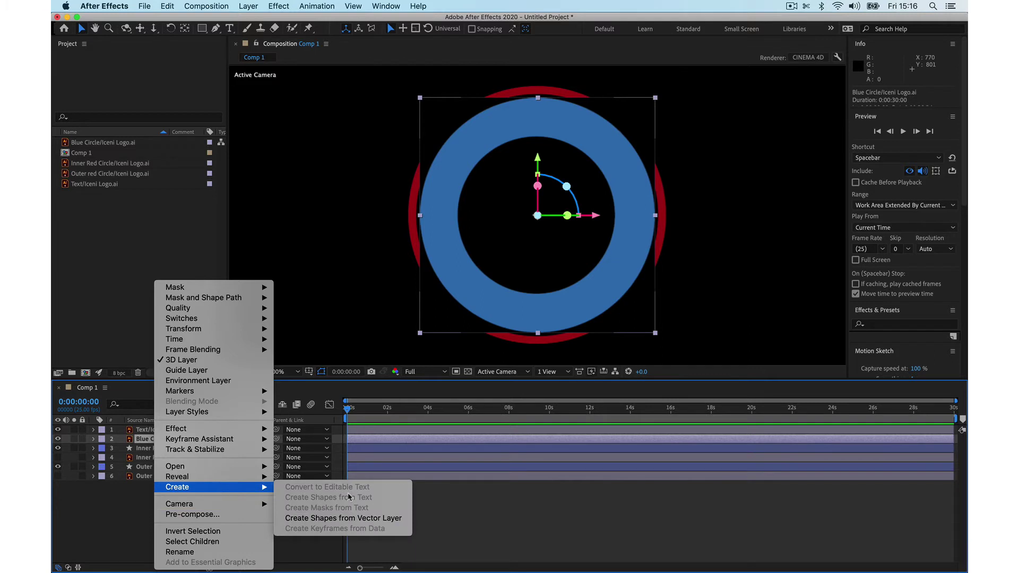
left_click(353, 518)
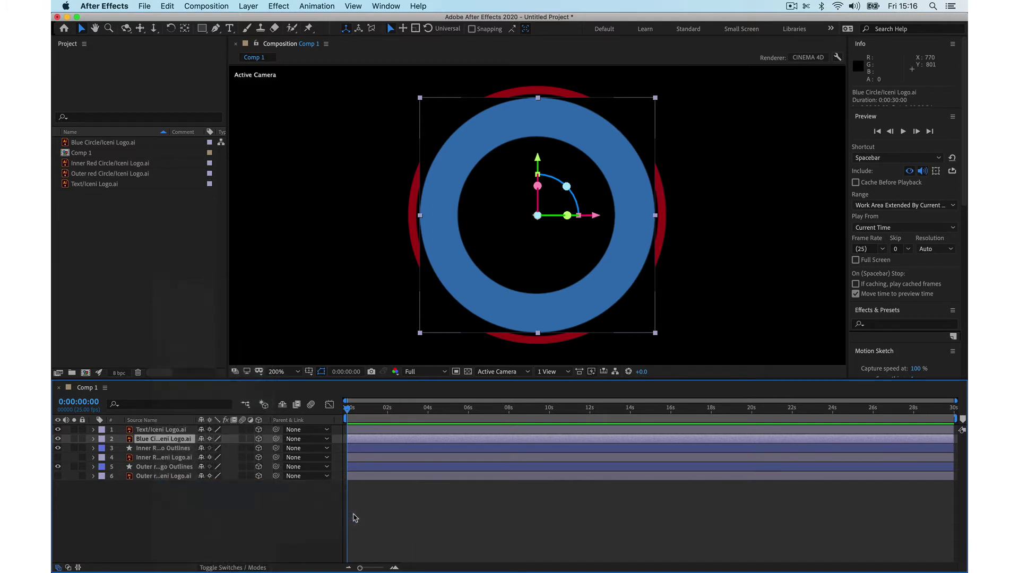
left_click(176, 430)
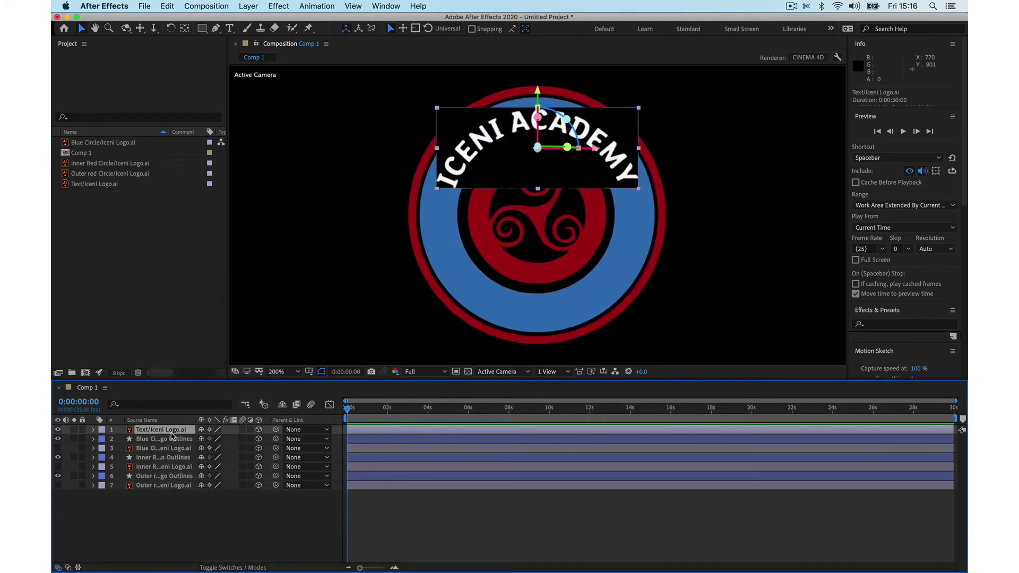
right_click(172, 430)
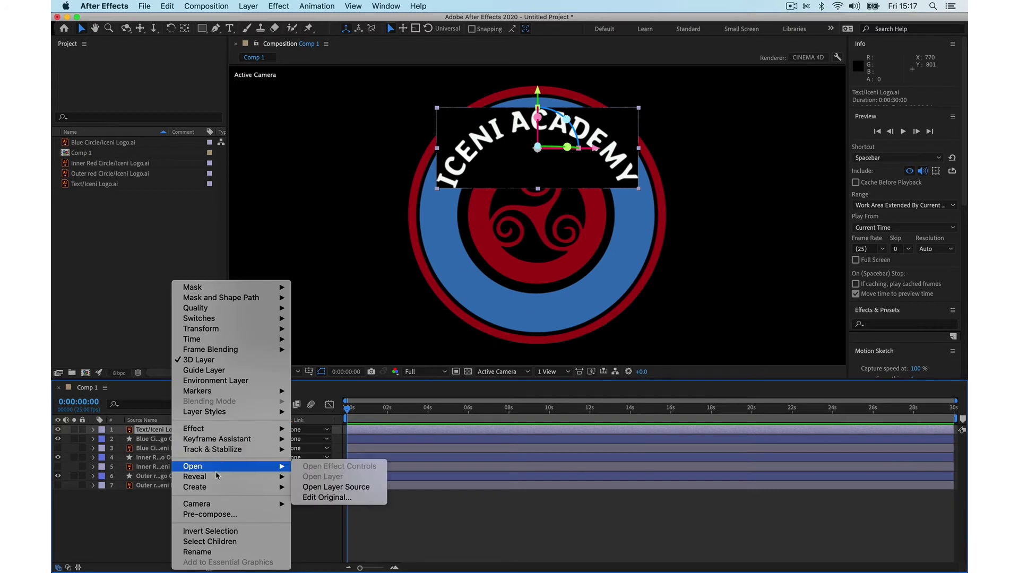
mouse_move(217, 486)
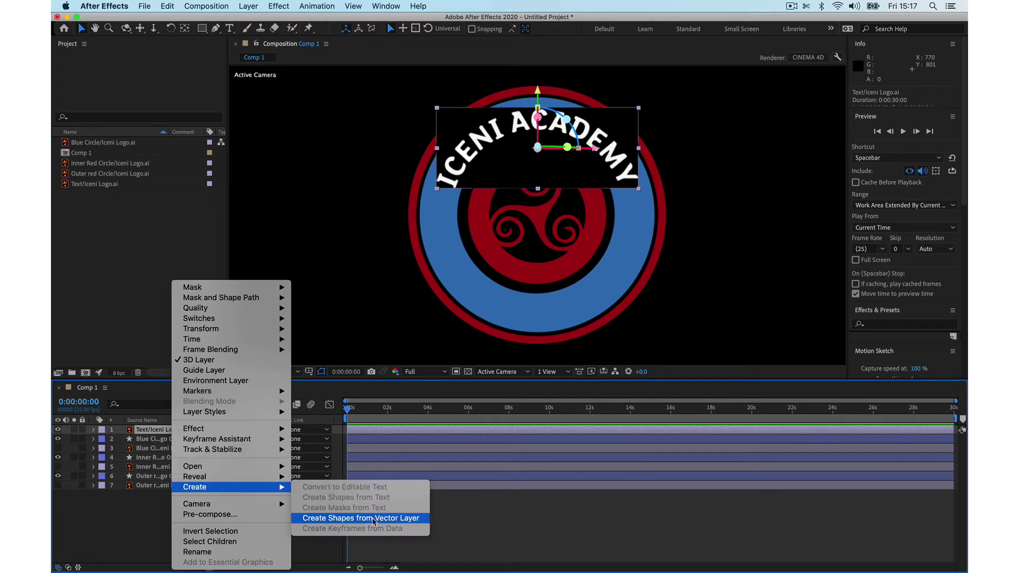
left_click(375, 517)
left_click(268, 540)
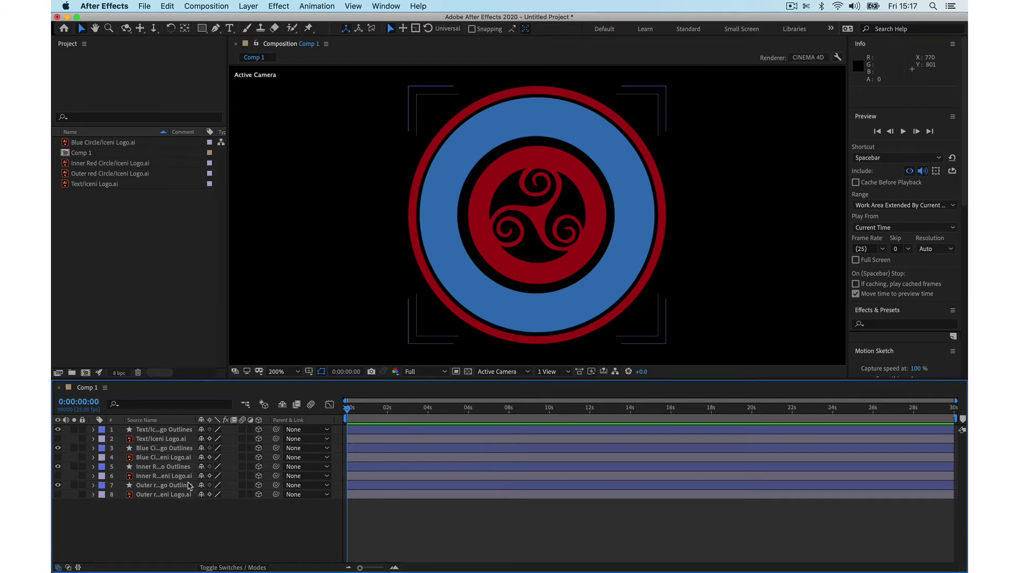
Step: Set the Text Outlines layer's Position to 960, 417, -1 so the text sits in front
left_click(144, 432)
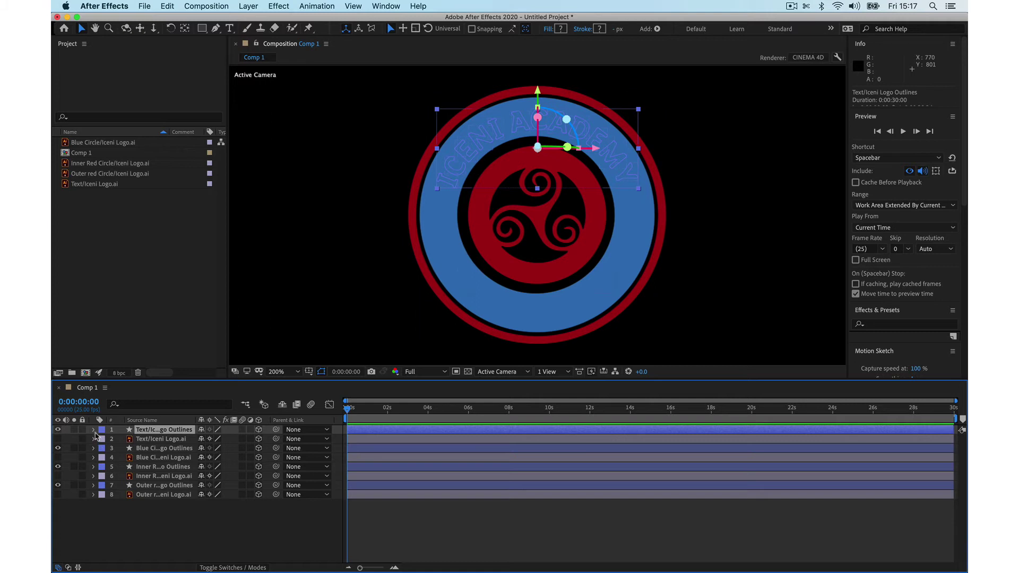
left_click(93, 430)
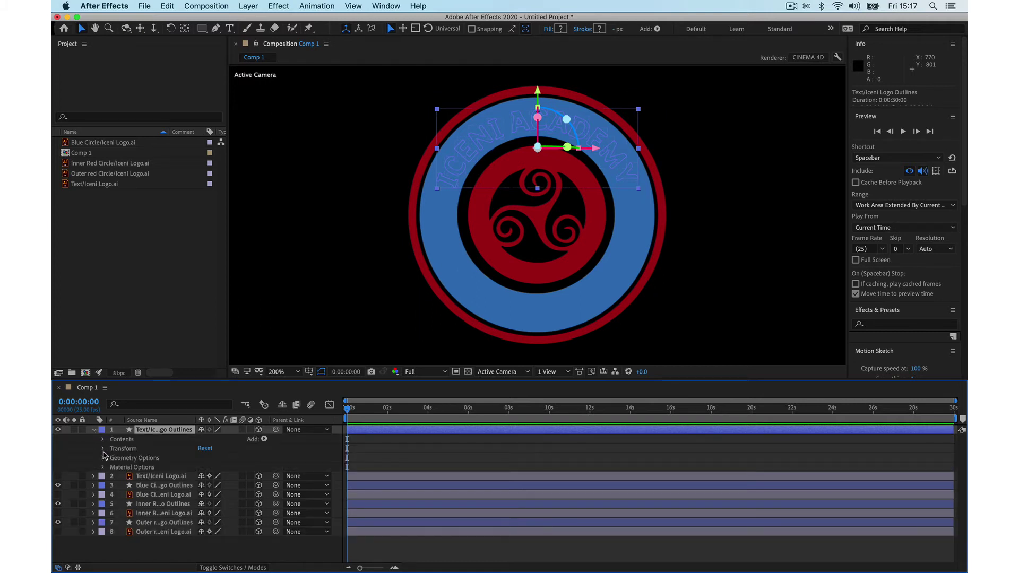
left_click(103, 449)
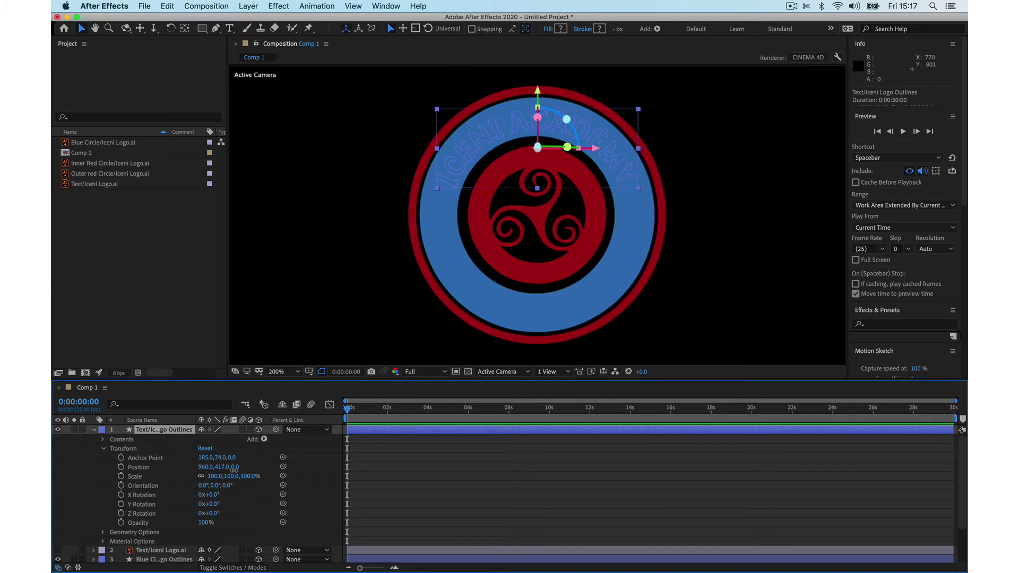
left_click_drag(234, 467, 233, 476)
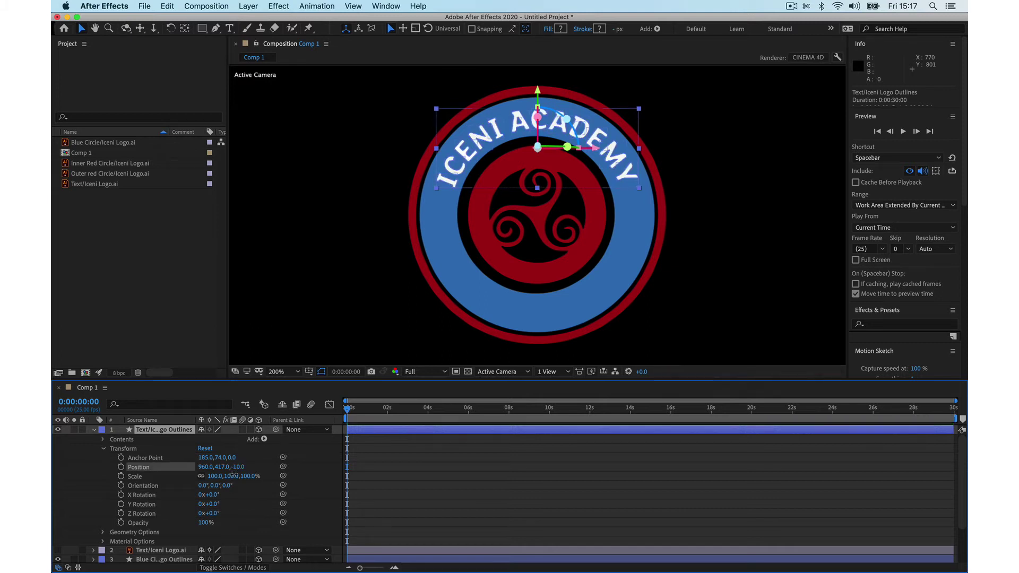
left_click_drag(234, 476, 133, 498)
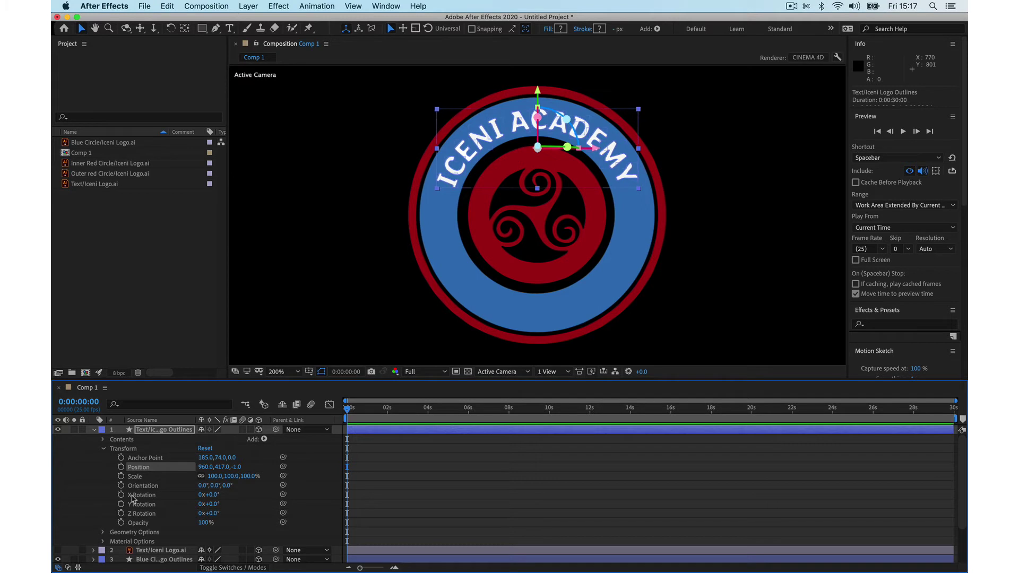
left_click(103, 449)
left_click(94, 484)
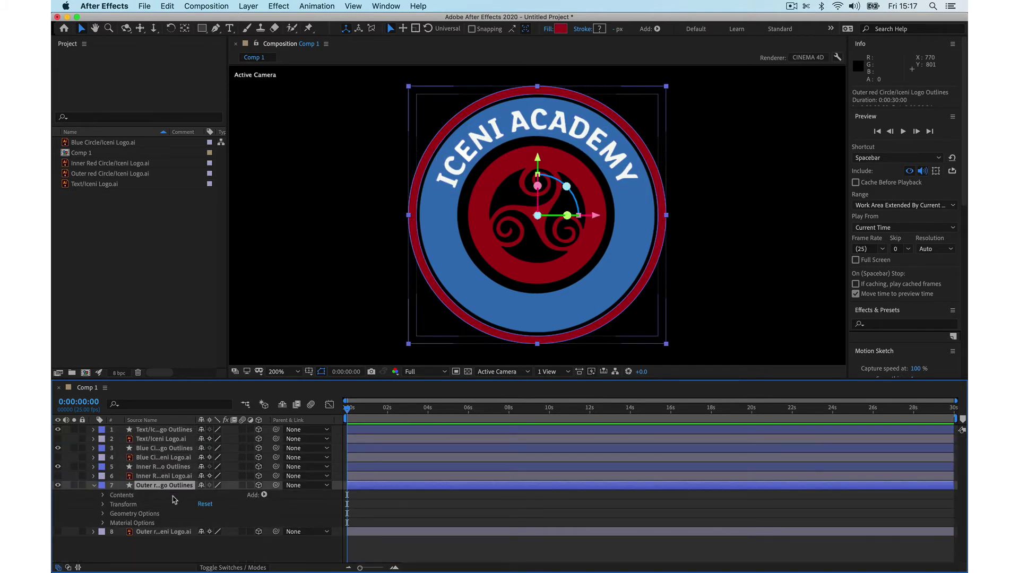
Step: Expand the Outer red Circle Outlines layer's Geometry Options, showing Bevel Style None and Extrusion Depth 0
left_click(103, 514)
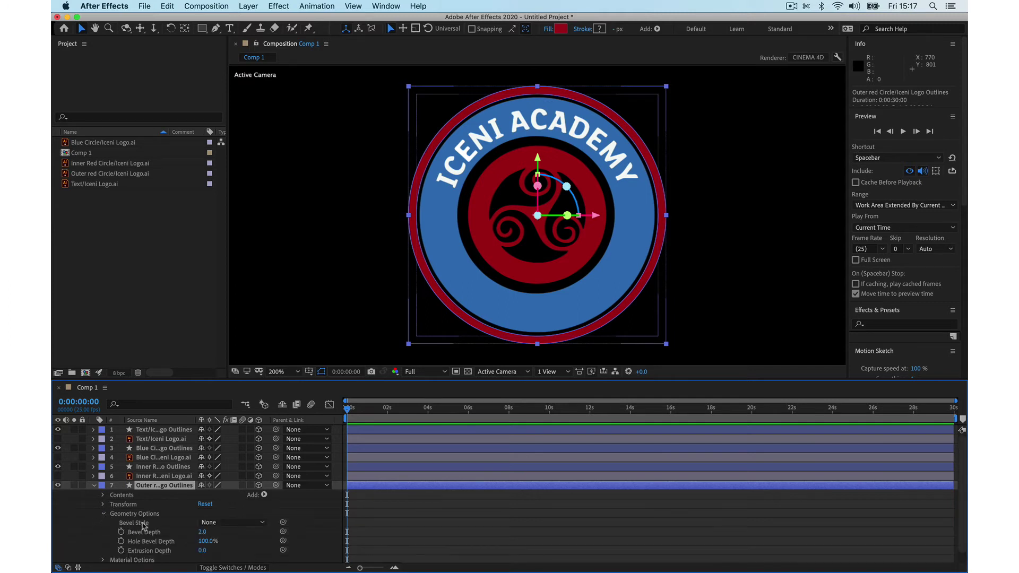
scroll(286, 498, "down", 1)
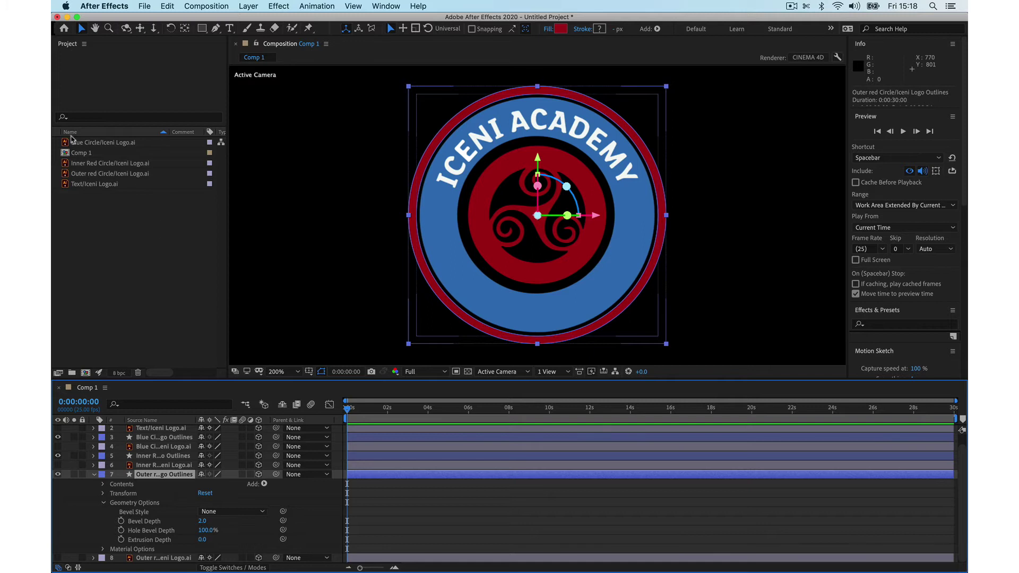
left_click(65, 155)
right_click(65, 155)
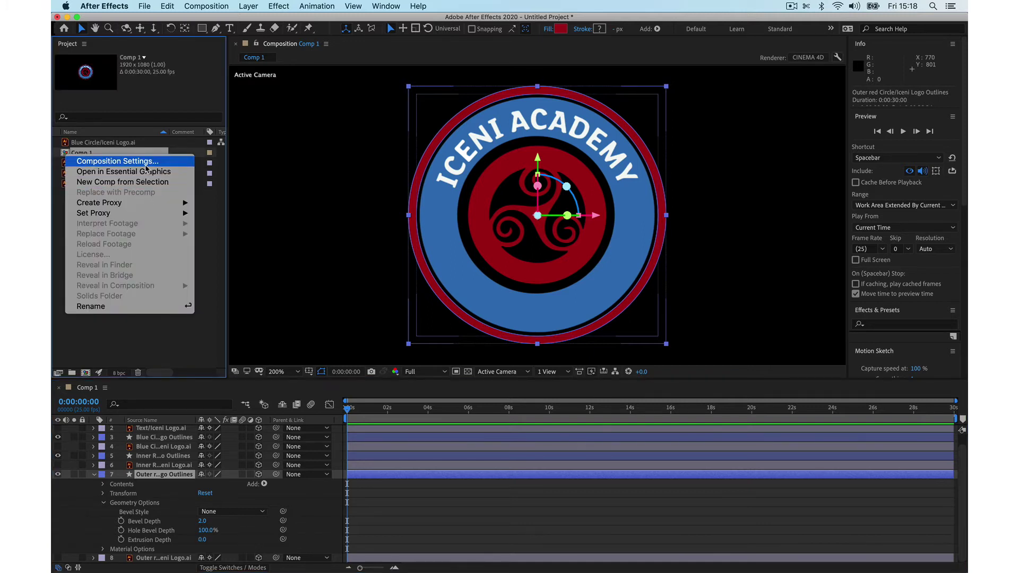
left_click(127, 161)
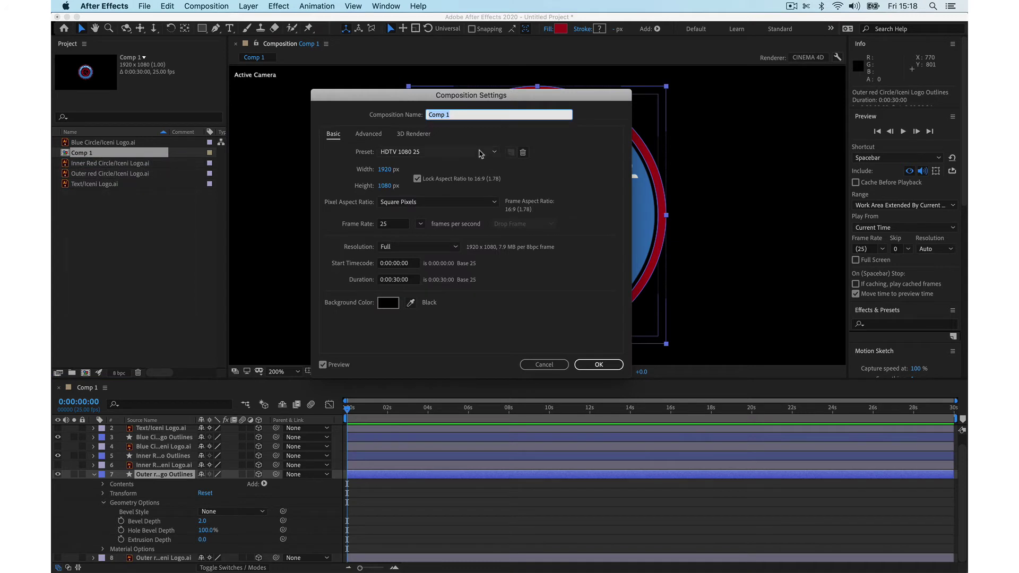
left_click(418, 136)
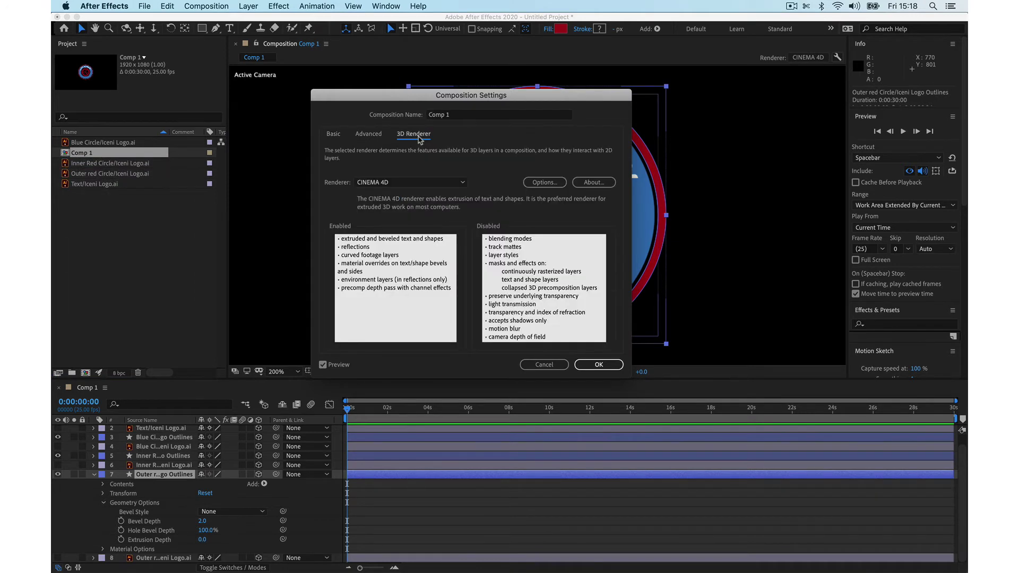
left_click(462, 183)
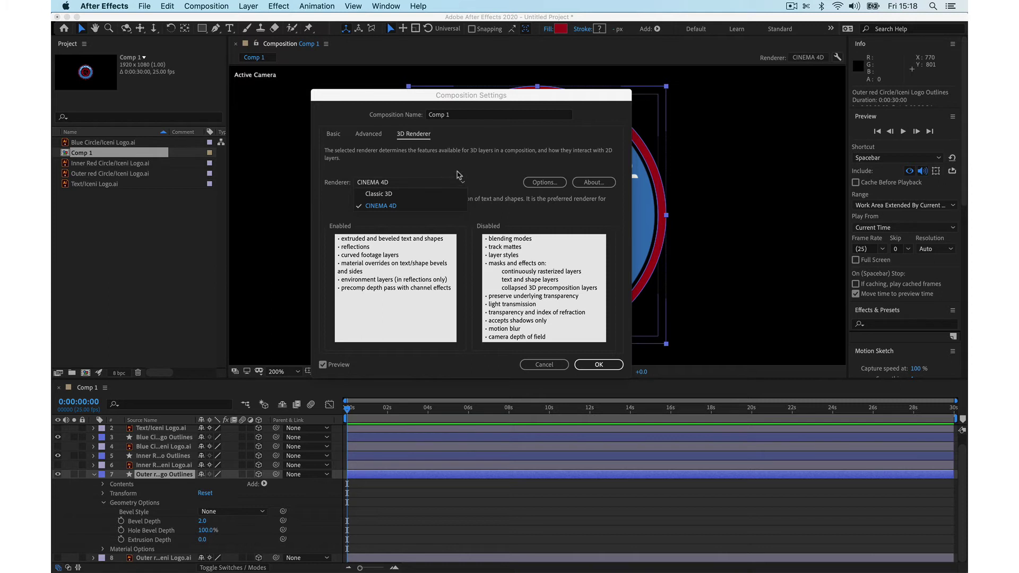
left_click(615, 362)
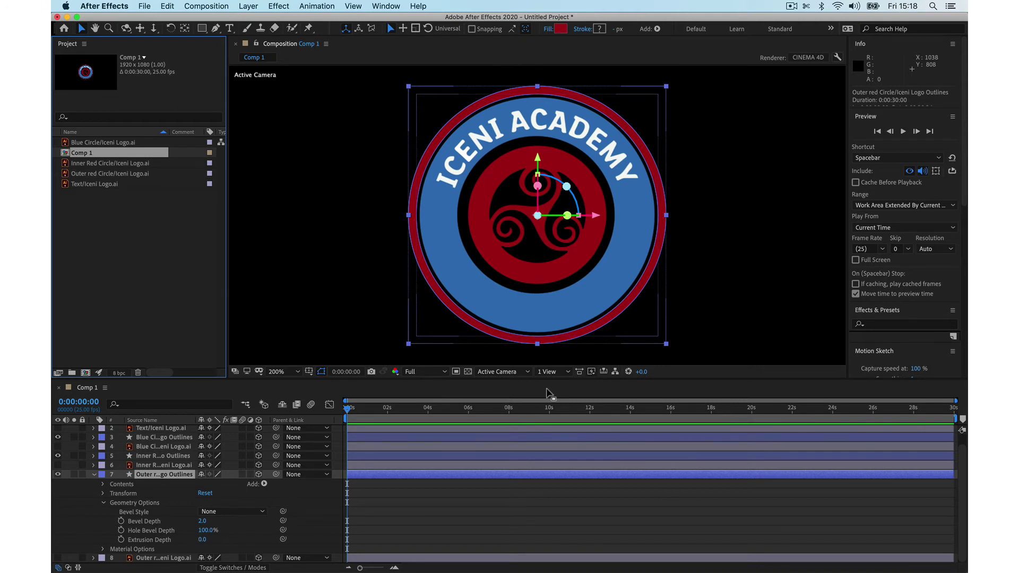
left_click(514, 372)
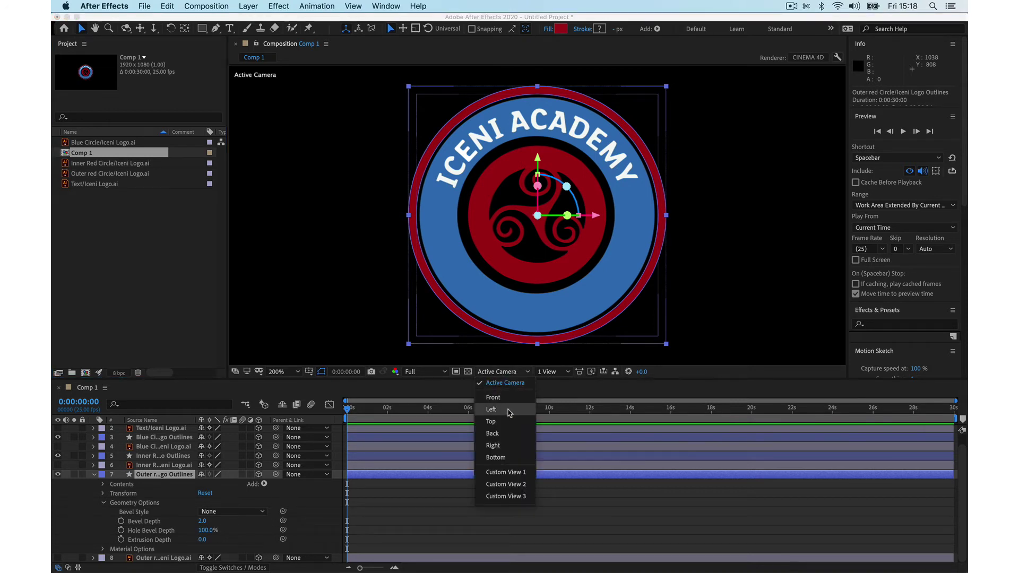
Step: Switch to the Left view and set the outer red ring's Extrusion Depth to 25
left_click(509, 415)
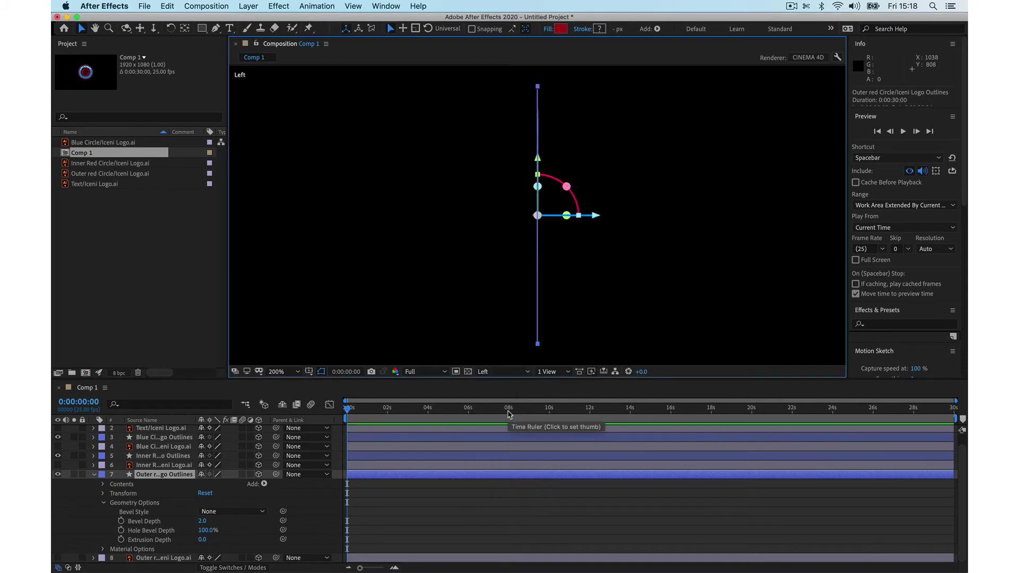
left_click(202, 540)
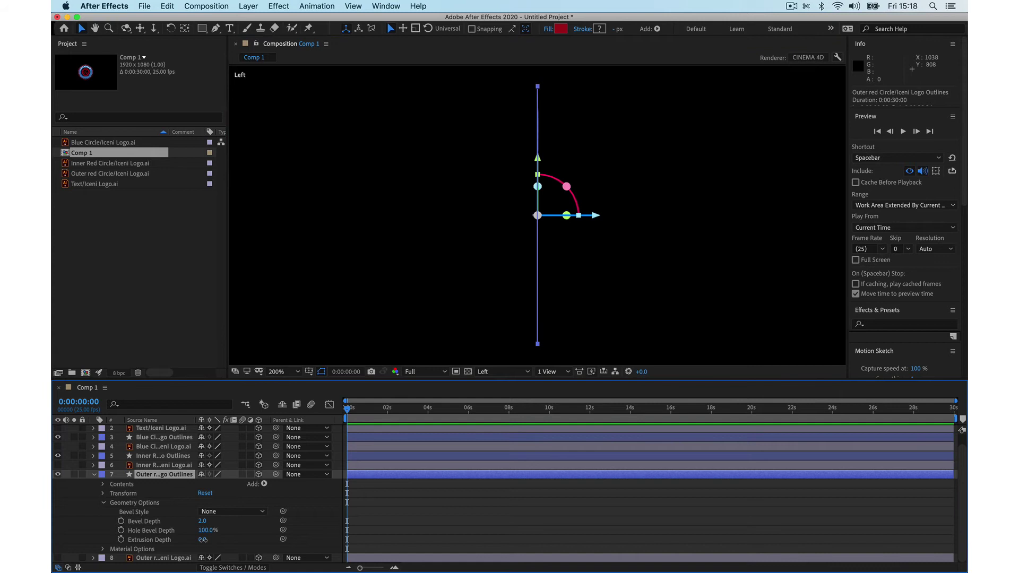
left_click_drag(203, 540, 204, 541)
left_click(205, 540)
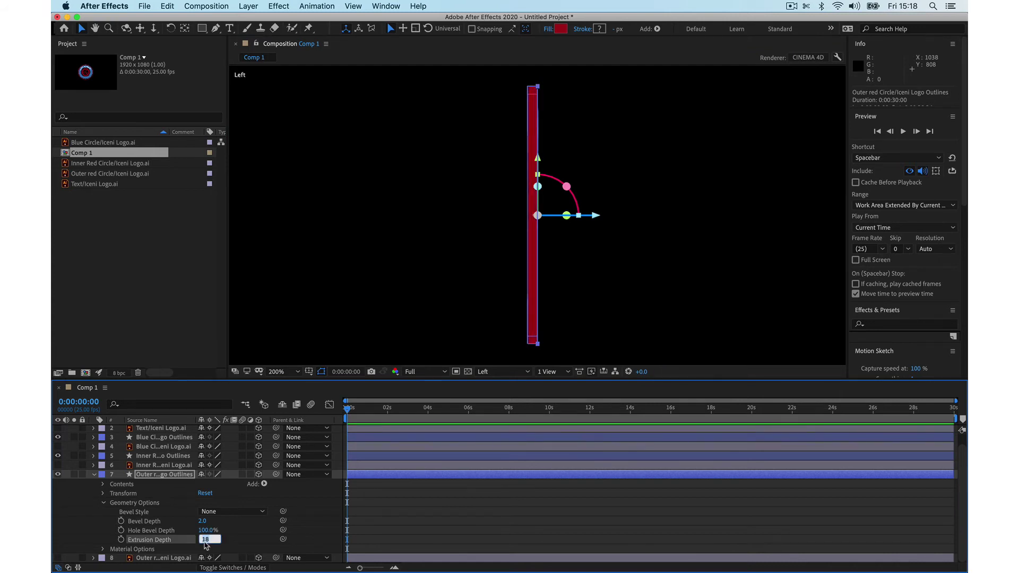
key("Return")
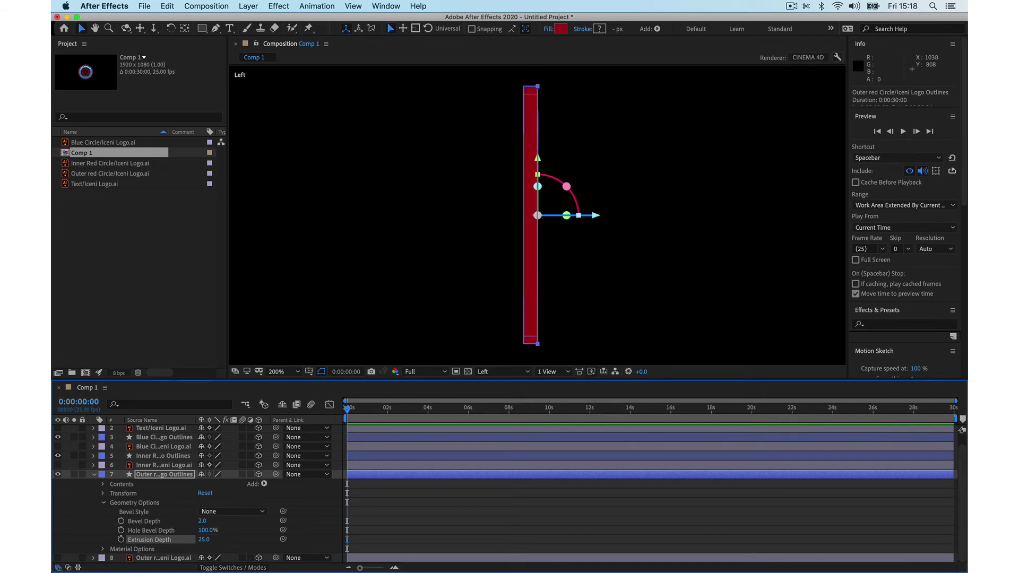
left_click(94, 476)
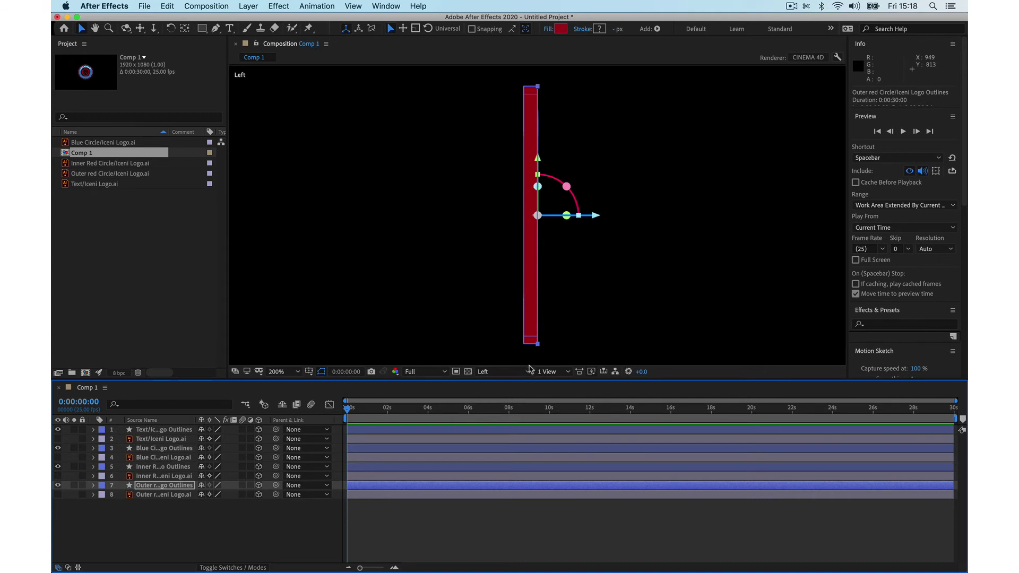
Step: Return to Active Camera, test-spin the outer red ring on Y, then reset Y Rotation to 0°
left_click(527, 372)
left_click(512, 383)
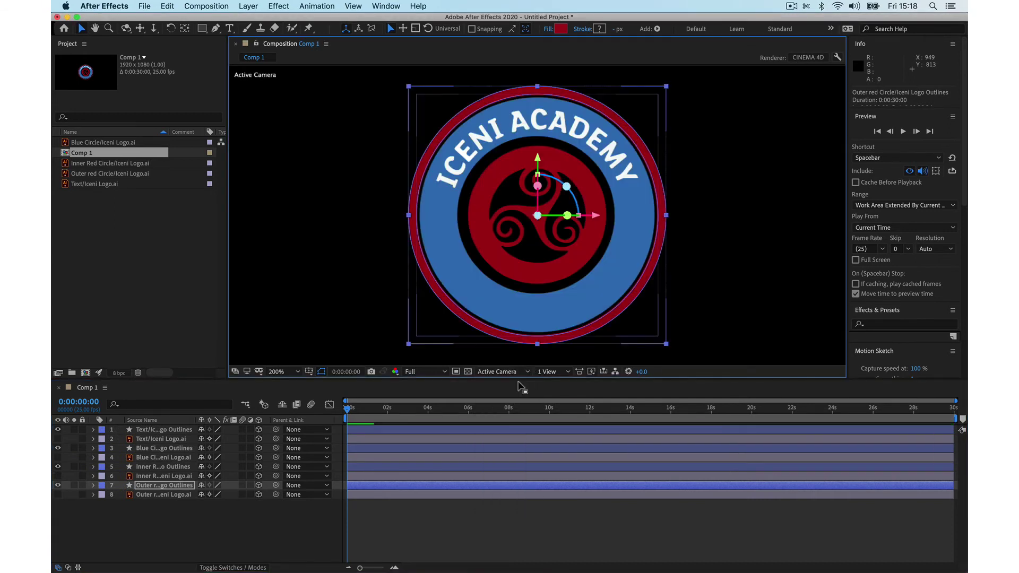
left_click(94, 485)
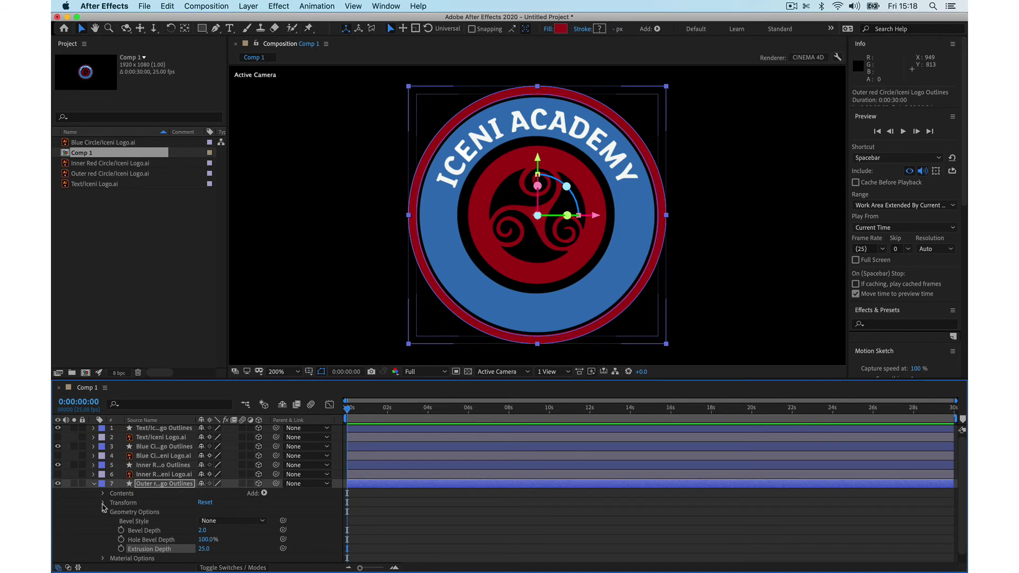
left_click(103, 503)
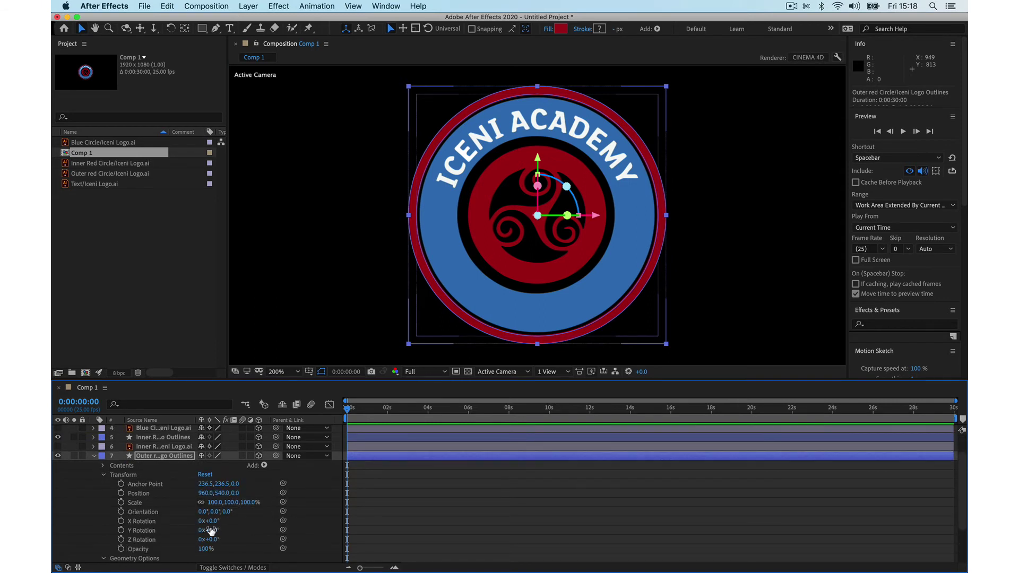
left_click_drag(211, 529, 220, 449)
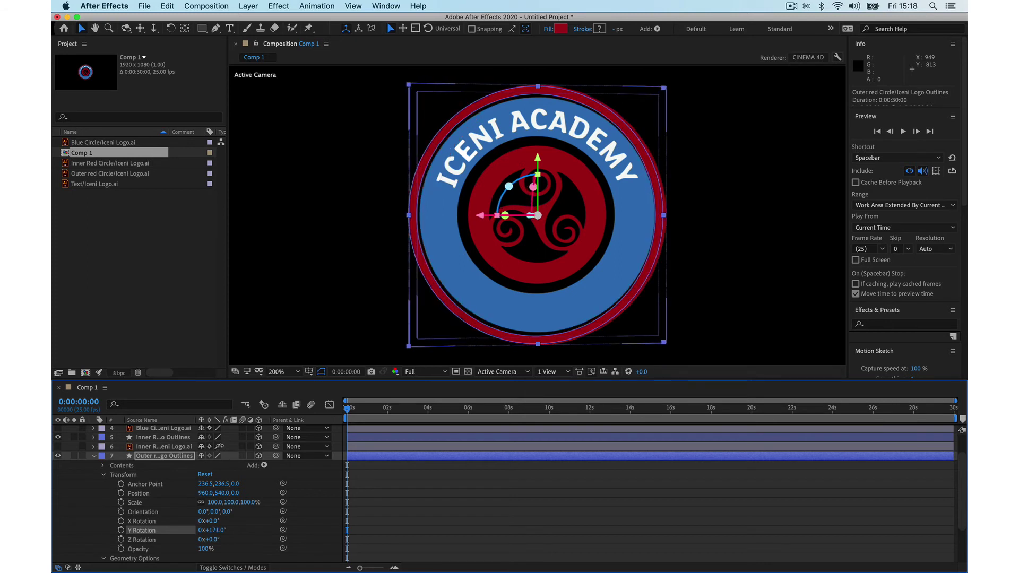
left_click(216, 530)
type("0")
key("Return")
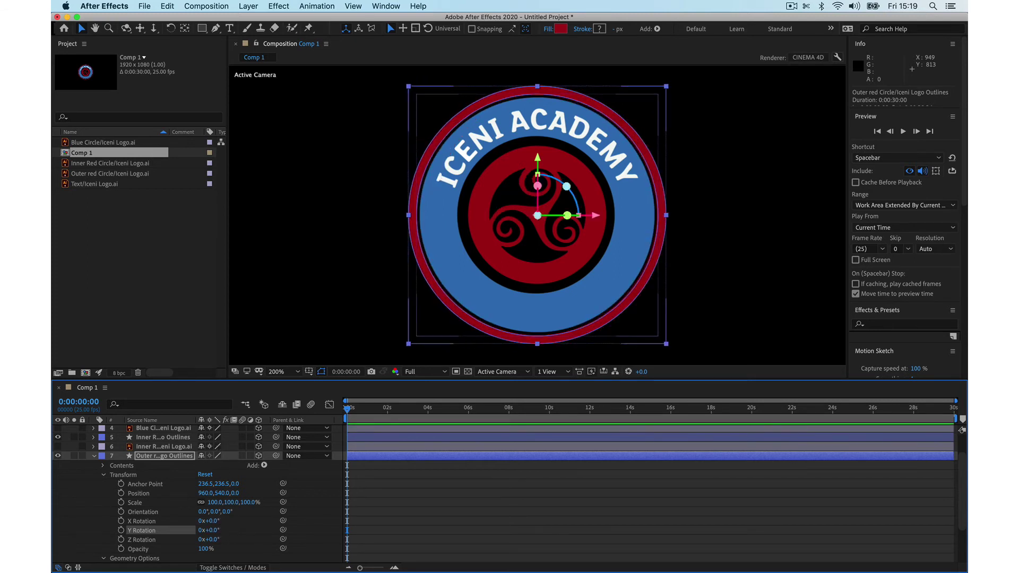
left_click(94, 456)
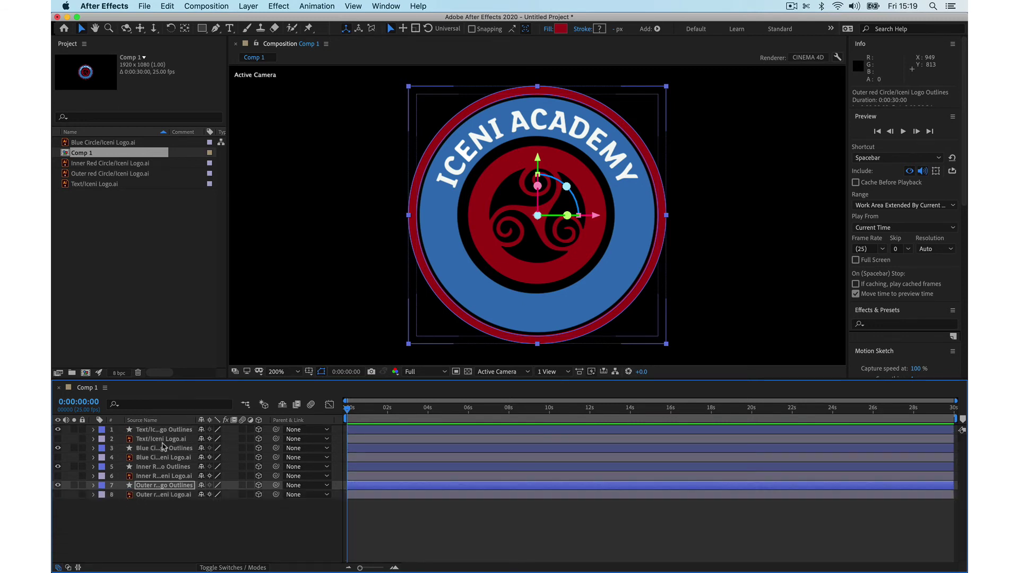
Step: Add a Null Object layer and move Null 1 to the bottom of the layer stack
left_click(252, 10)
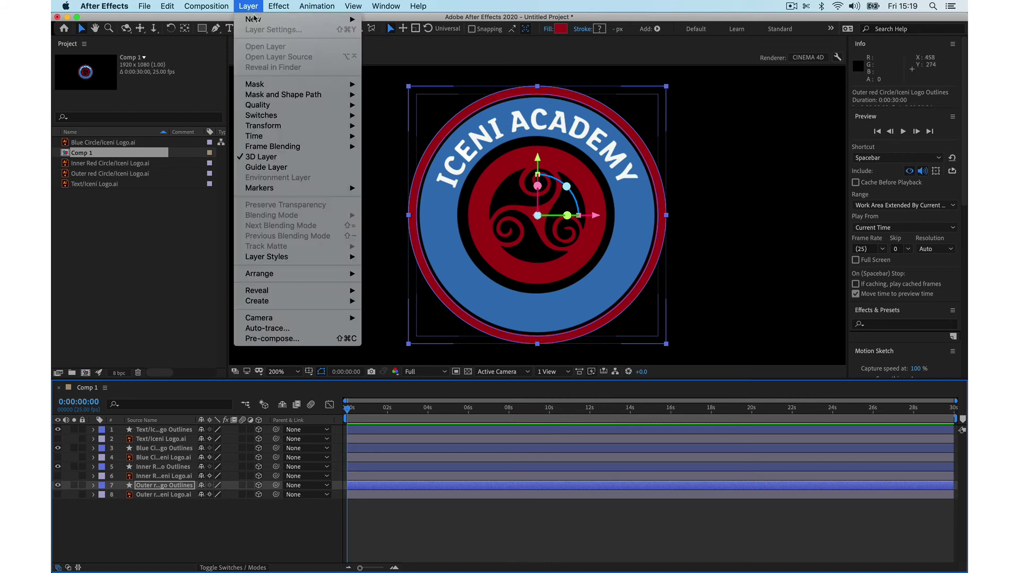
mouse_move(253, 19)
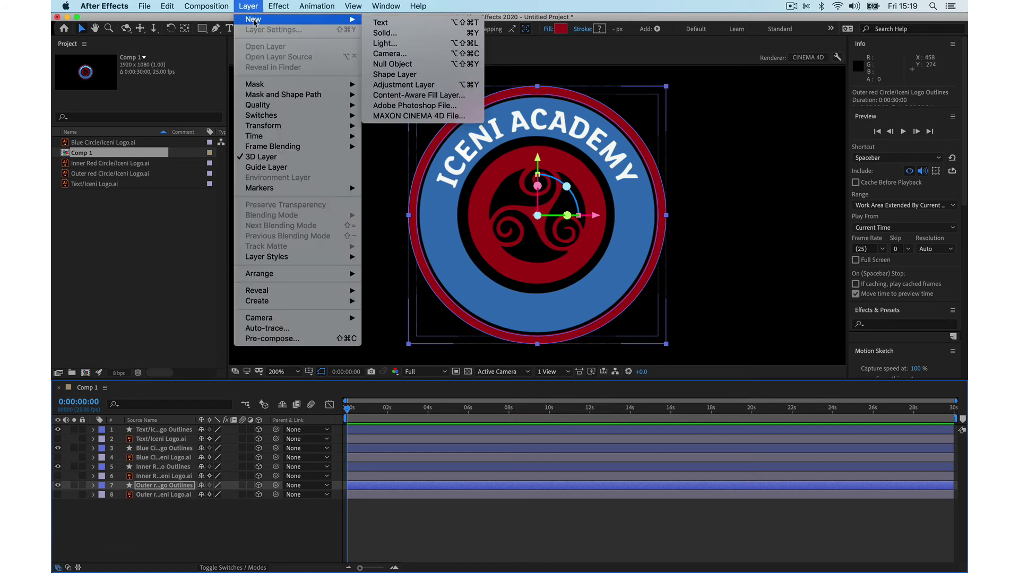
left_click(435, 63)
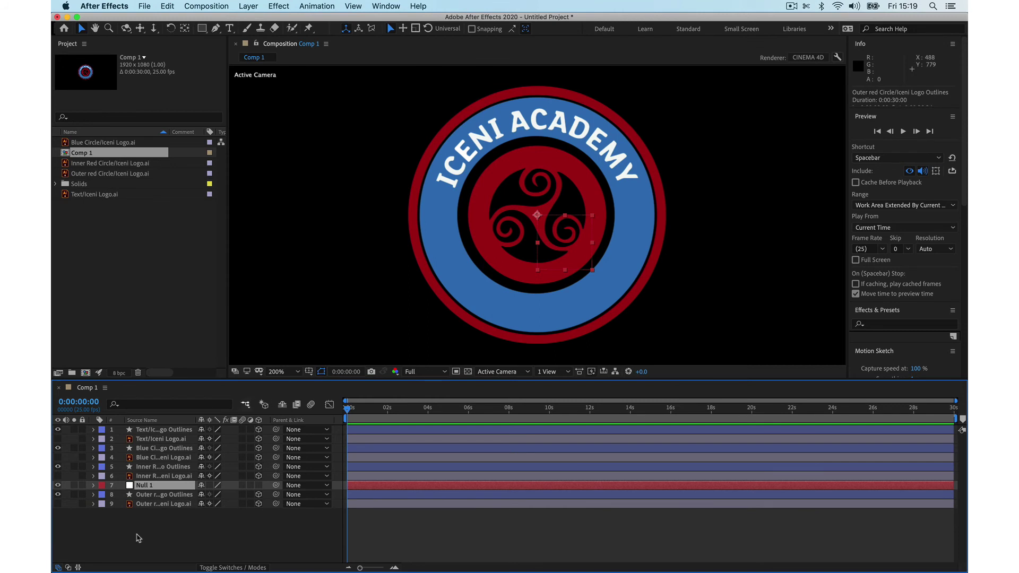
left_click_drag(171, 484, 166, 518)
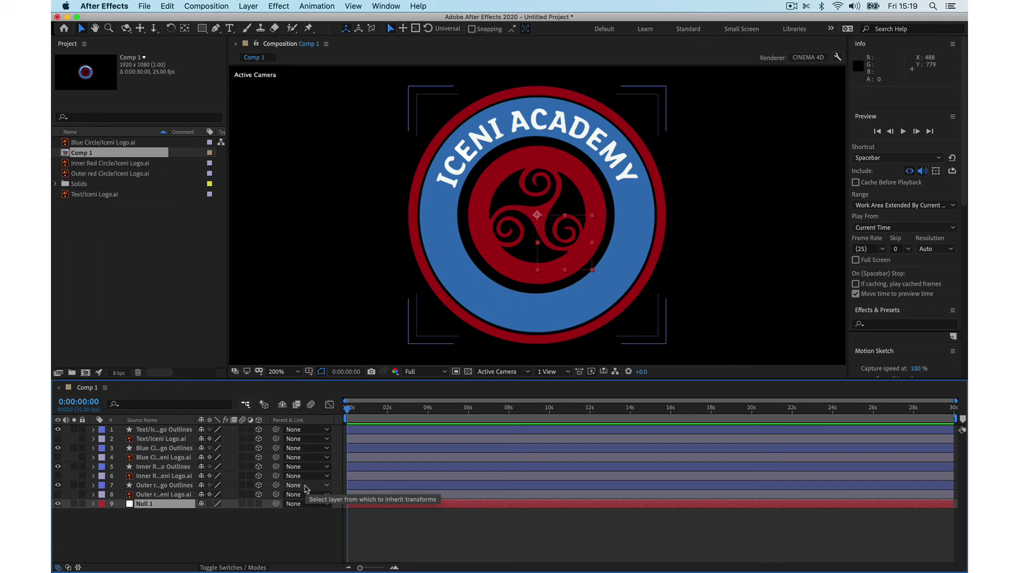
Step: Parent the outer red, inner red and blue circle outline layers, then the text outline, to Null 1
left_click(305, 485)
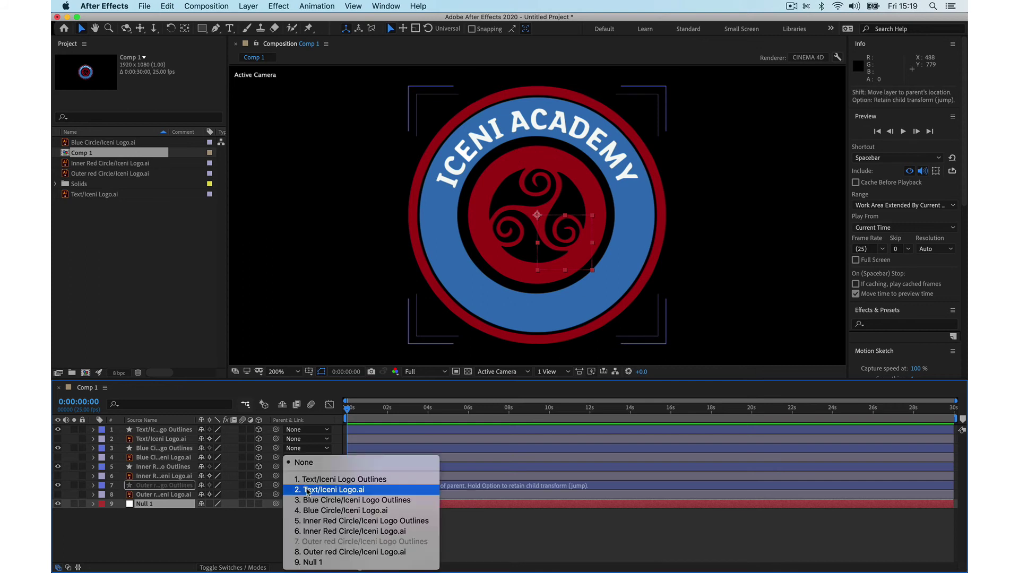
left_click(304, 562)
left_click(304, 466)
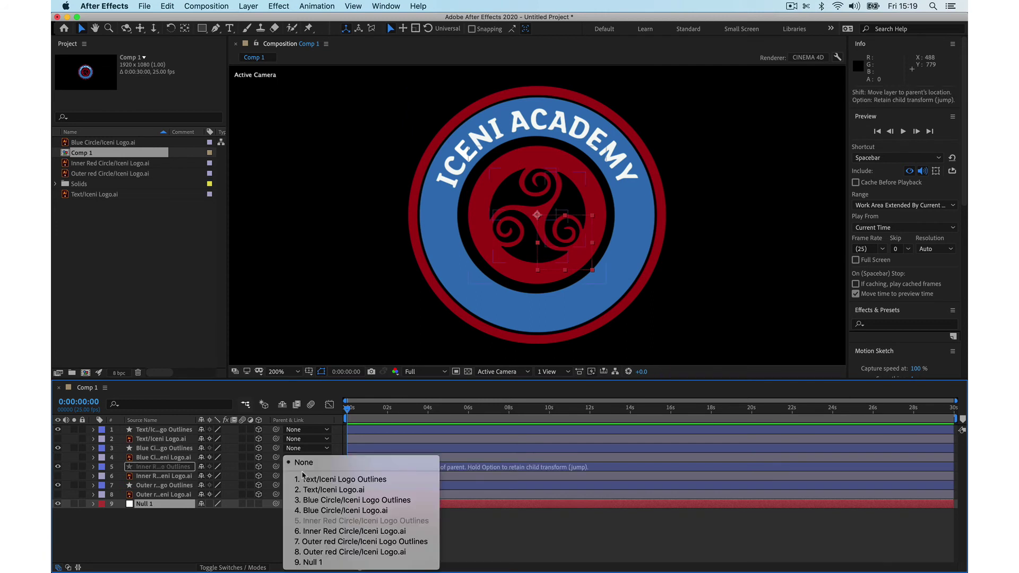
left_click(307, 561)
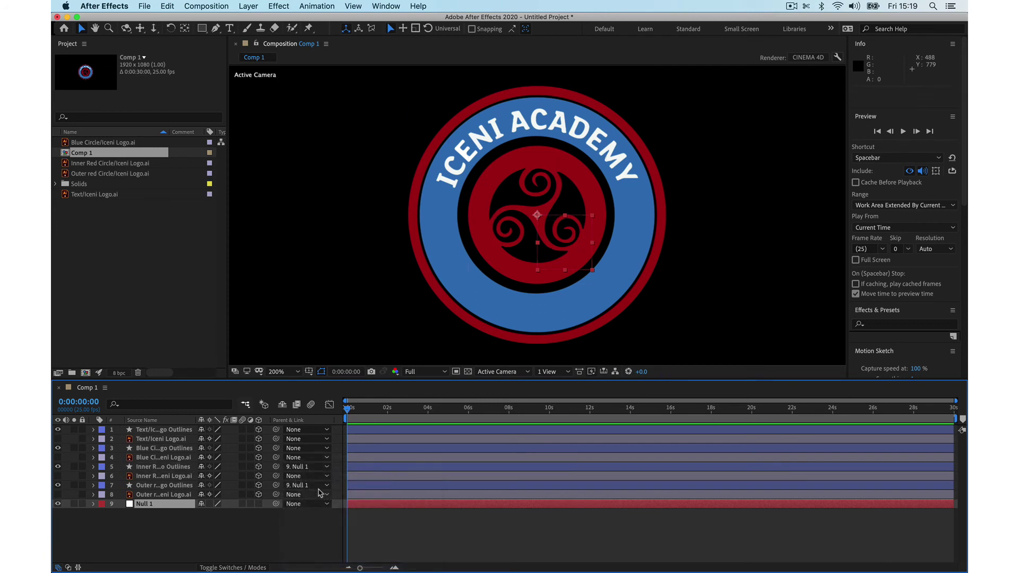
left_click(305, 449)
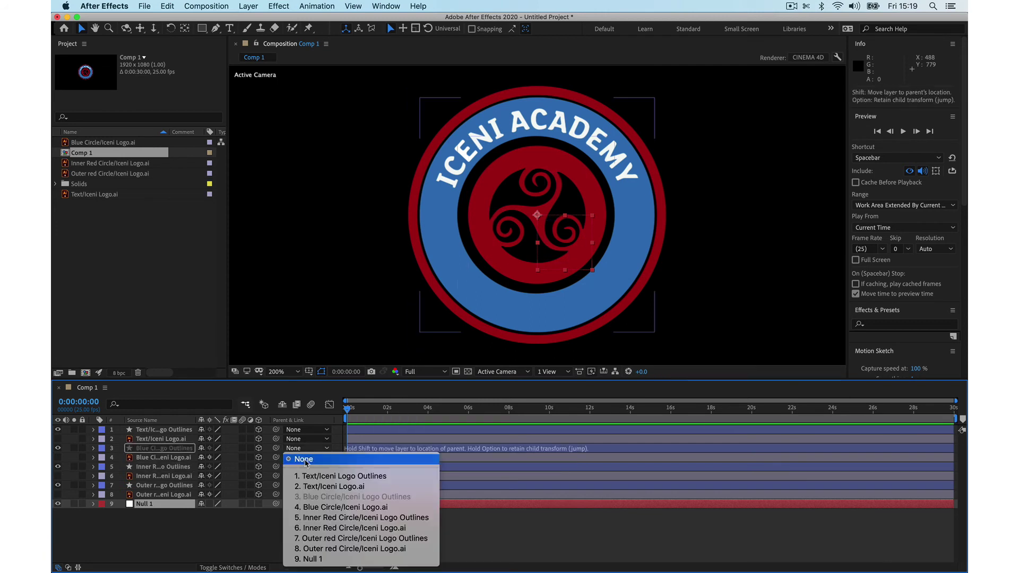
left_click(307, 560)
left_click(310, 430)
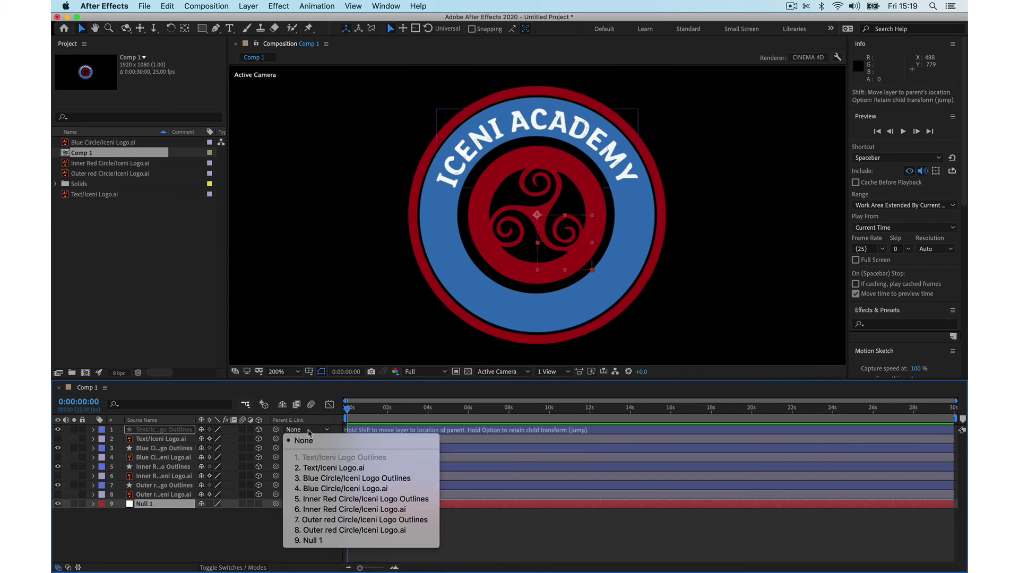
left_click(321, 541)
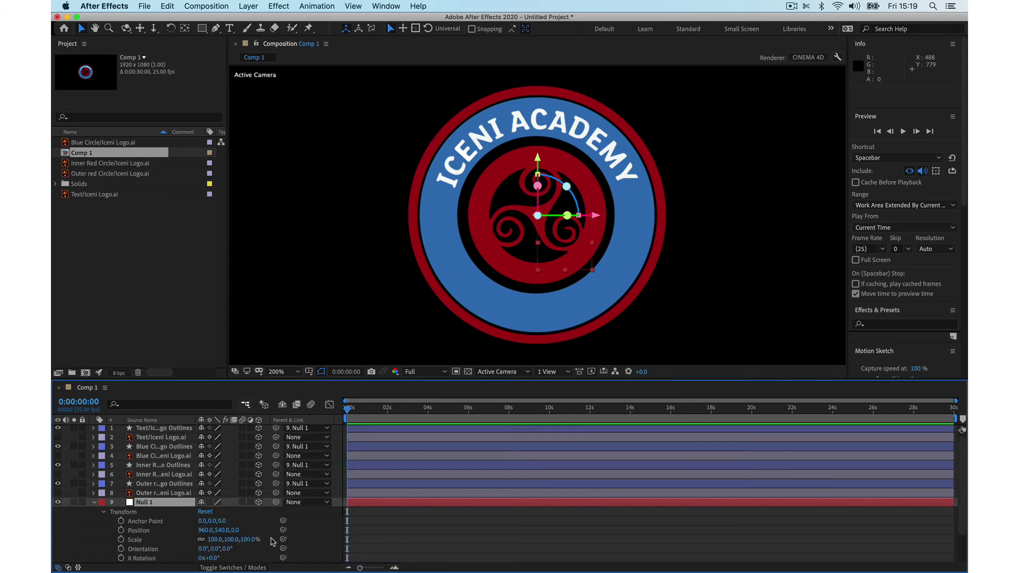
scroll(163, 554, "down", 2)
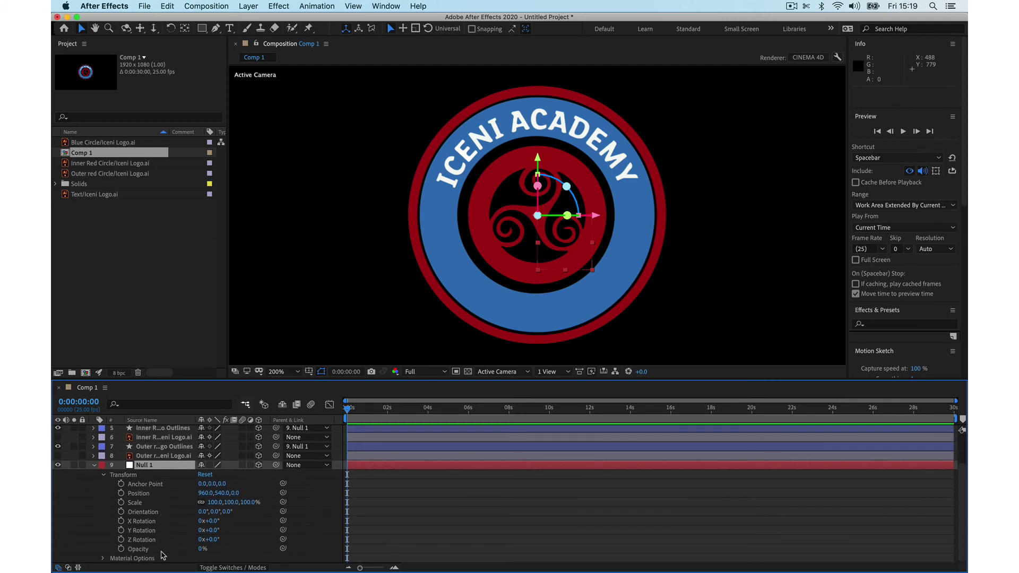
left_click_drag(209, 530, 245, 467)
left_click(101, 474)
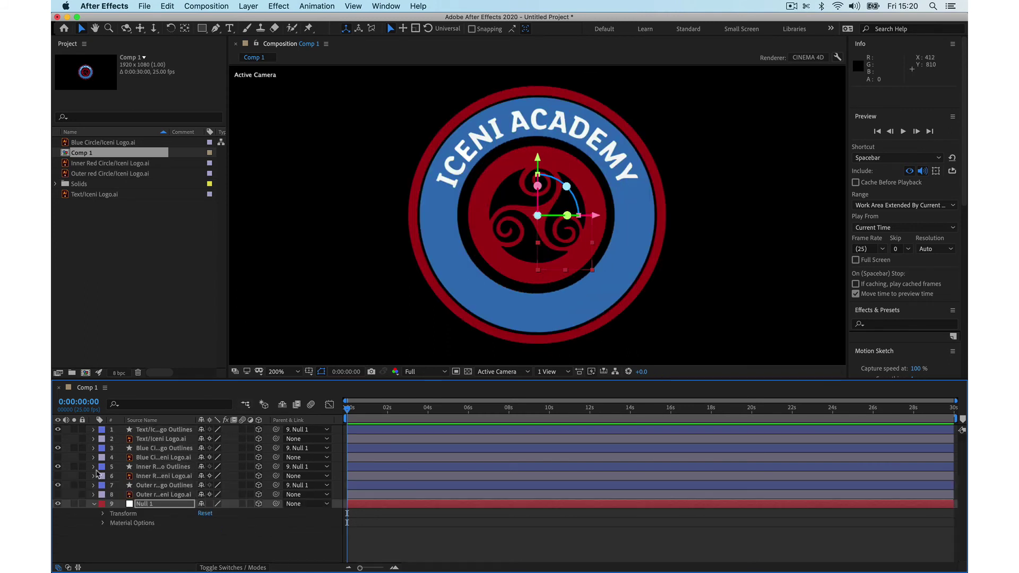
left_click(95, 506)
Step: Set Extrusion Depth 25 in the blue circle outline layer's Geometry Options
left_click(94, 448)
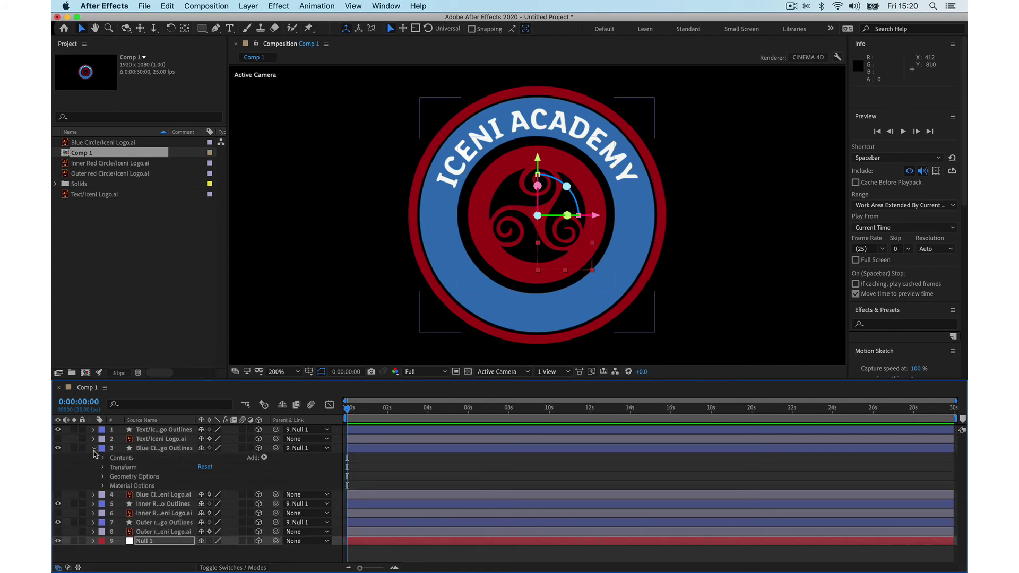
left_click(104, 476)
left_click(202, 513)
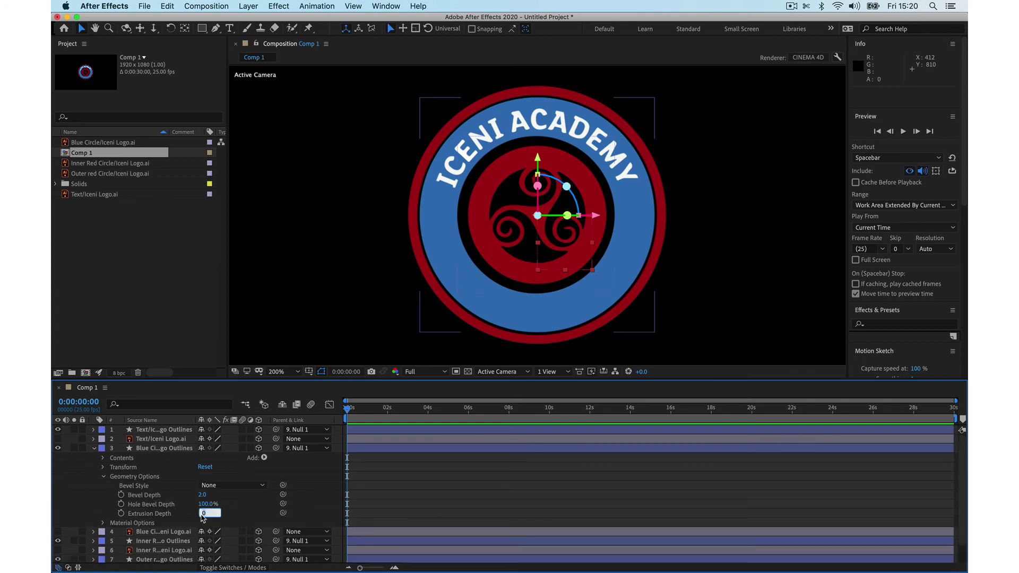
key("Return")
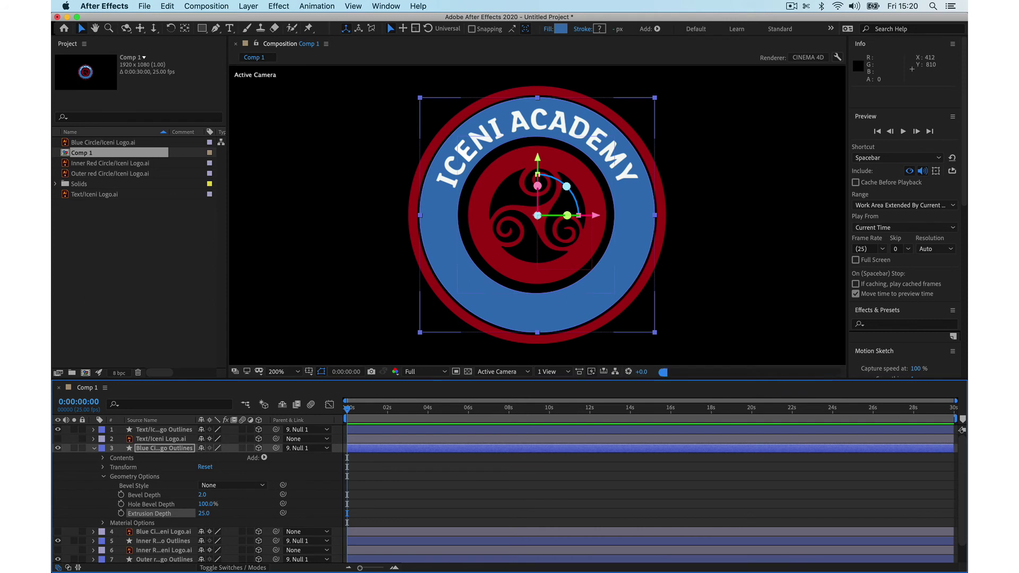
left_click(94, 449)
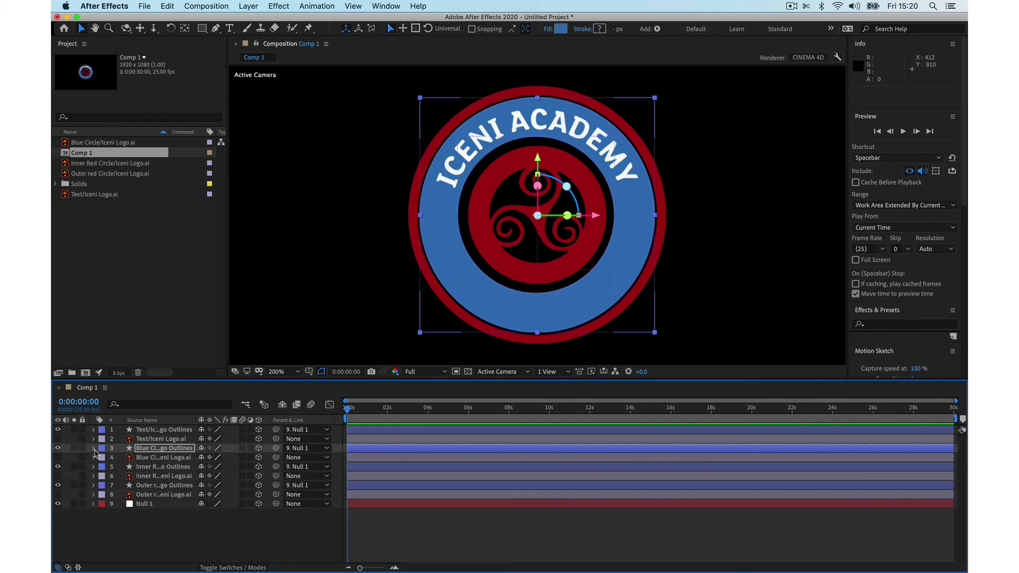
Step: Duplicate the ICENI ACADEMY text outline layer with Edit > Duplicate
left_click(154, 430)
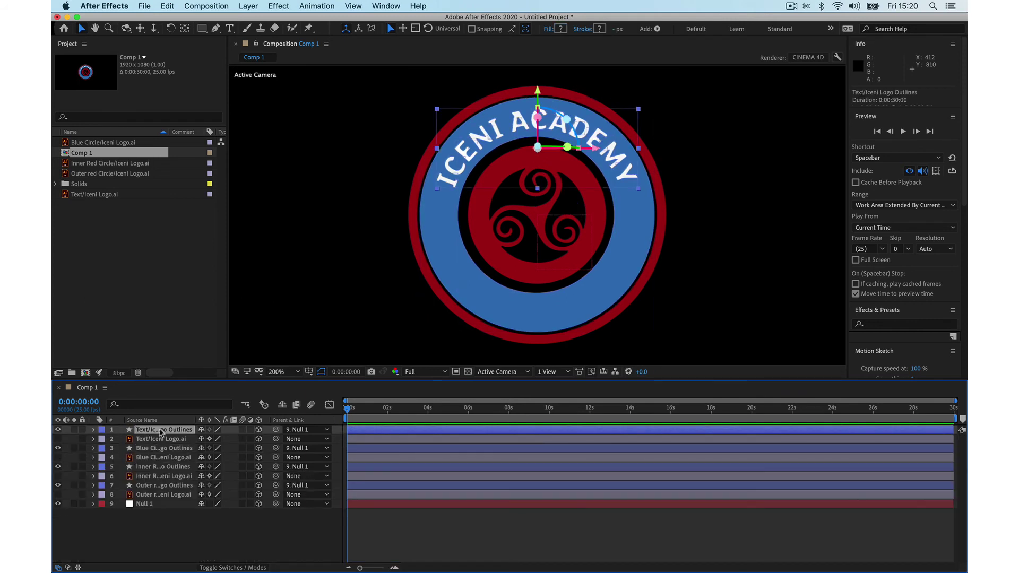
left_click(249, 5)
left_click(247, 5)
left_click(168, 6)
left_click(183, 136)
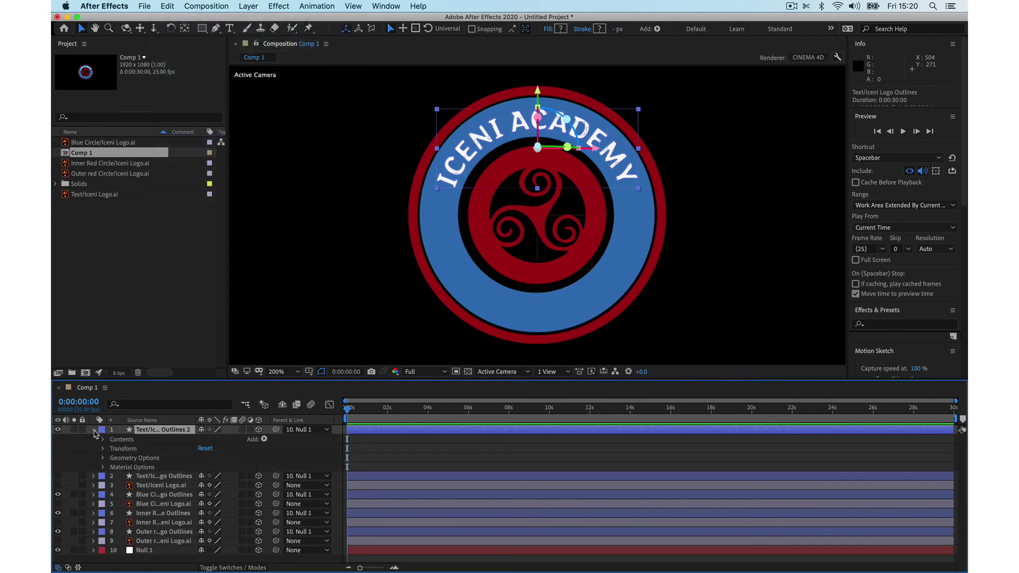
Step: Rotate the text copy 180° on Y and push its Z Position to 26
left_click(103, 449)
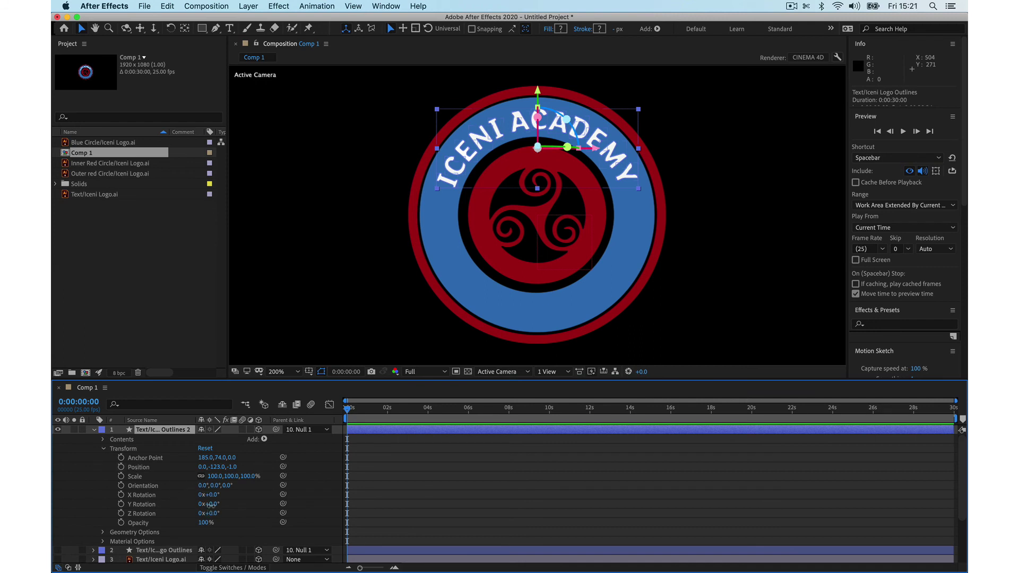
left_click(212, 503)
key("Return")
left_click(265, 458)
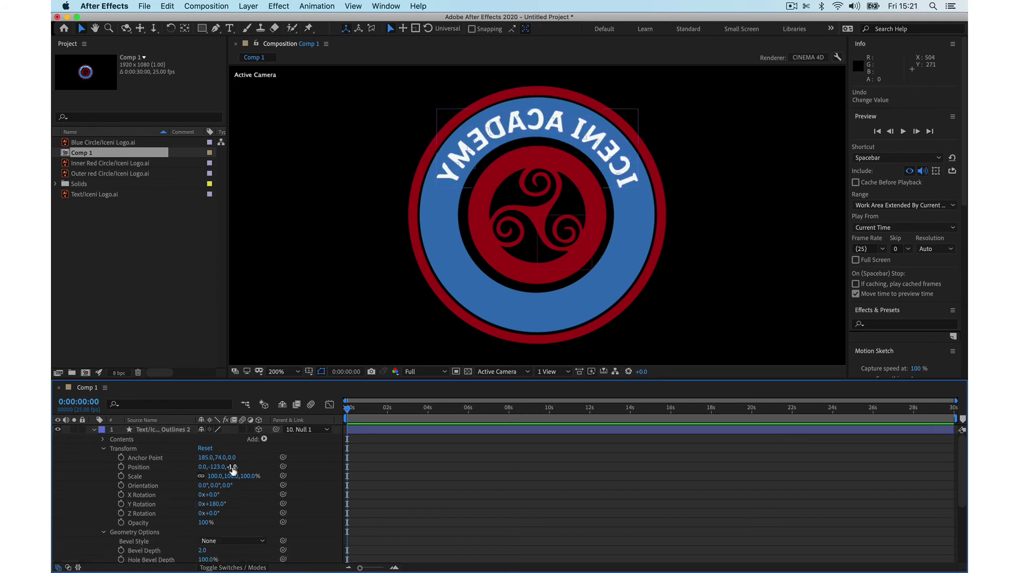
left_click_drag(233, 467, 238, 466)
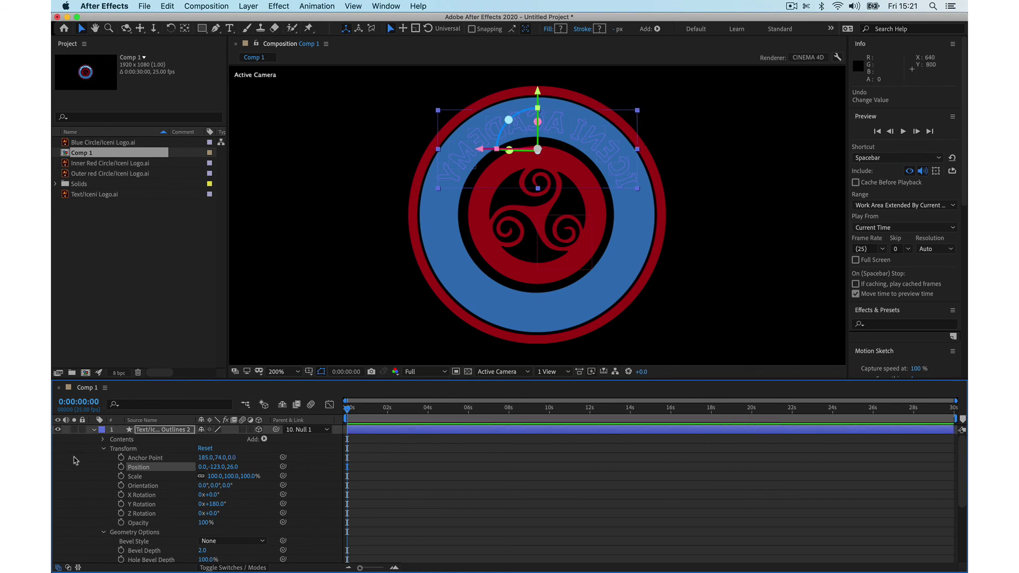
left_click(104, 450)
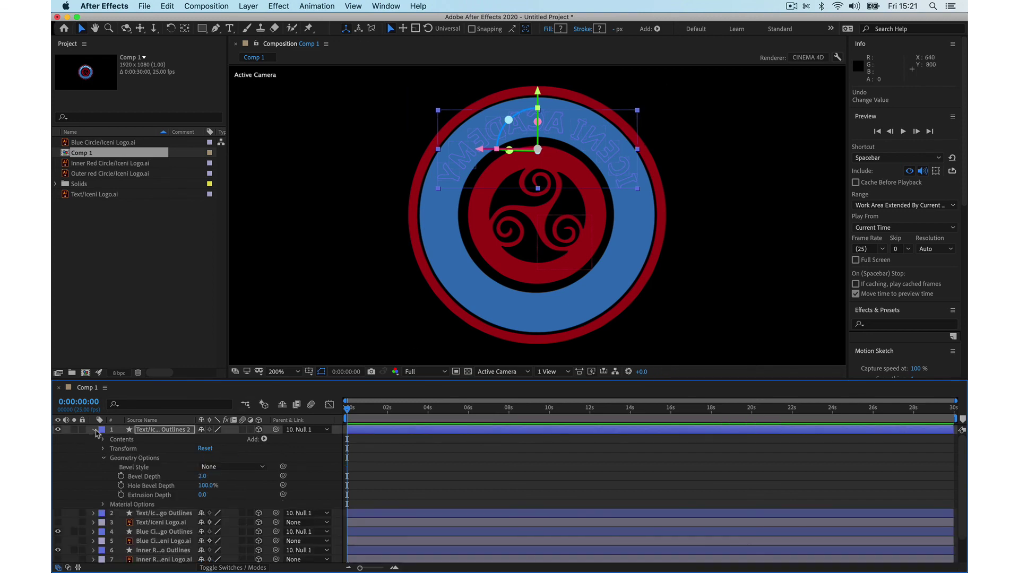
left_click(94, 430)
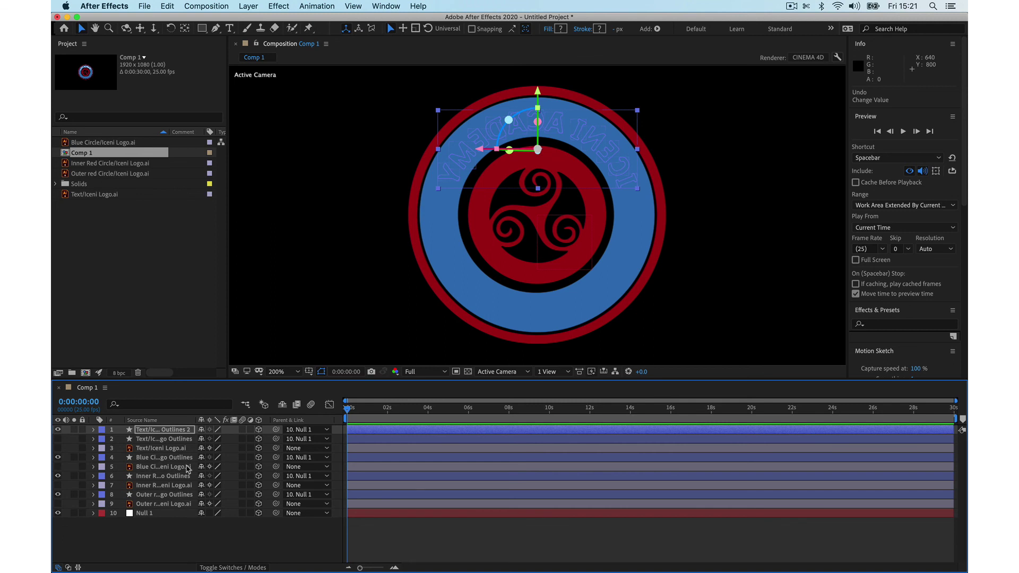
Step: Unhide the original text outline layer and spin Null 1's Y Rotation to 2x+32°
left_click(94, 513)
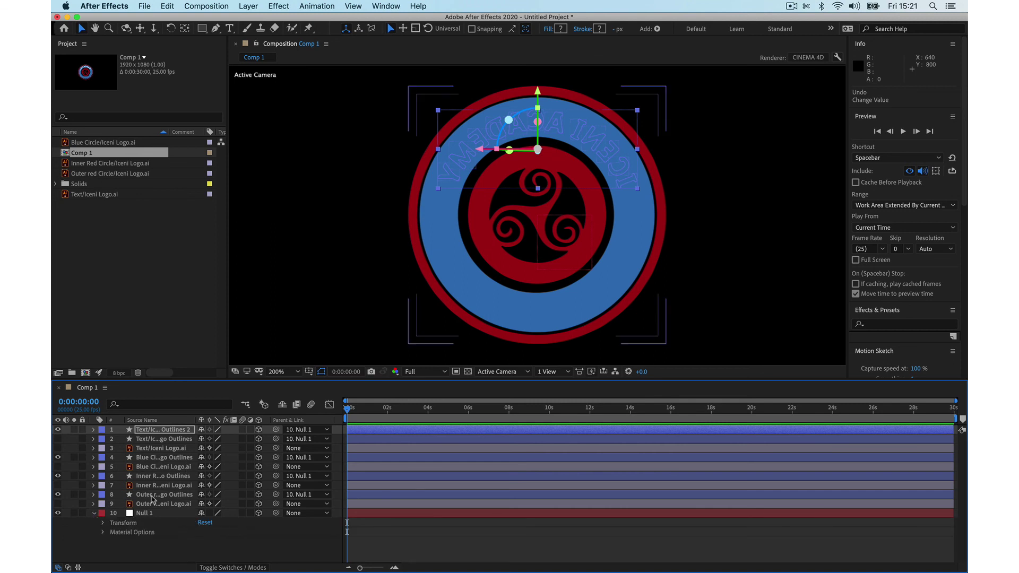
left_click(58, 439)
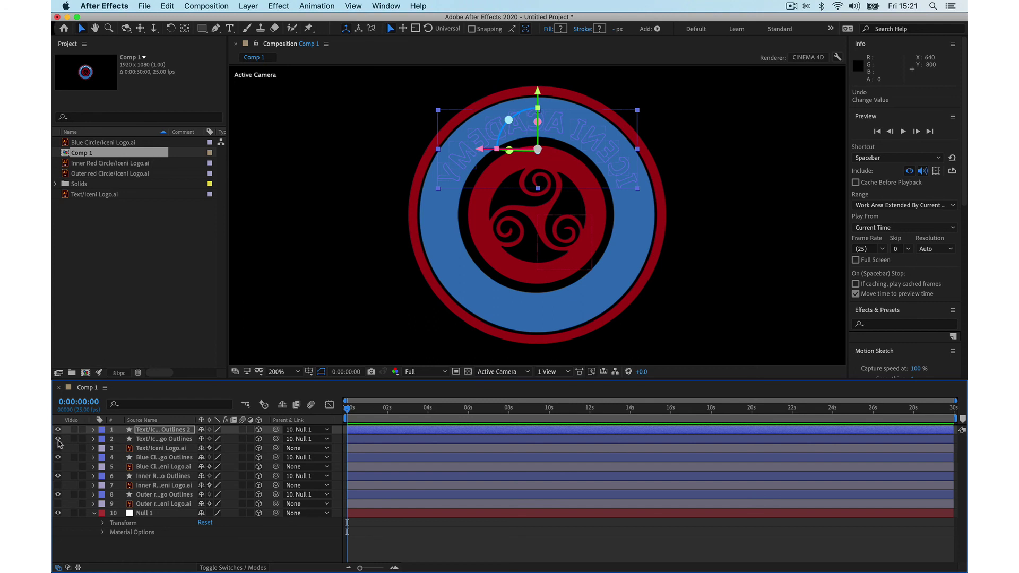
left_click(103, 523)
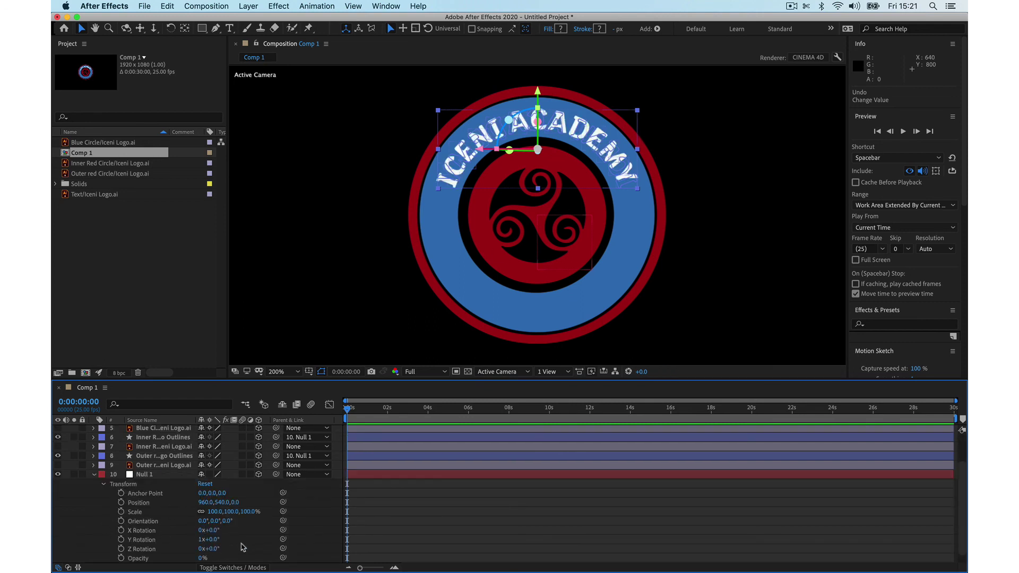
left_click_drag(212, 539, 257, 378)
left_click_drag(210, 539, 260, 373)
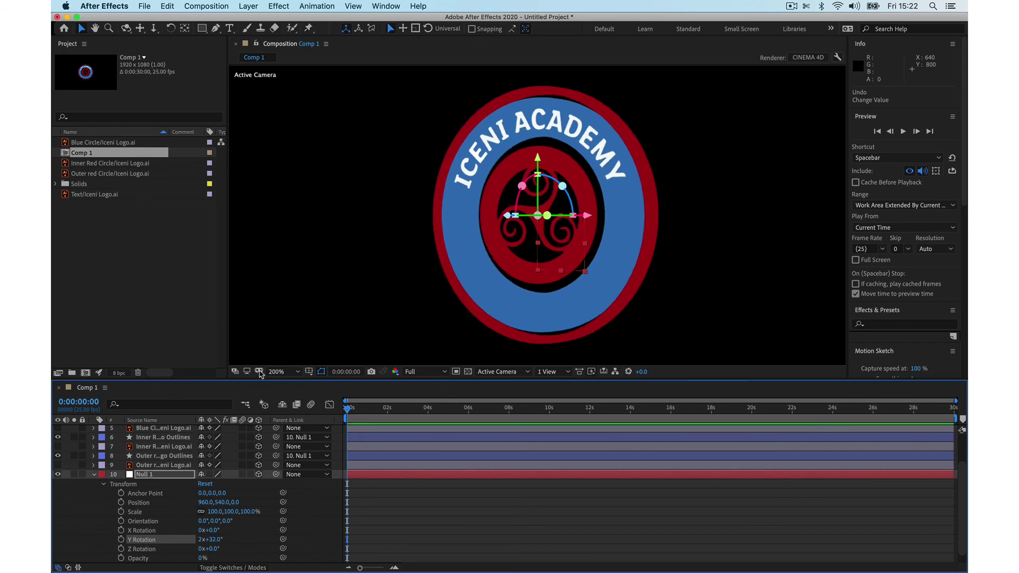